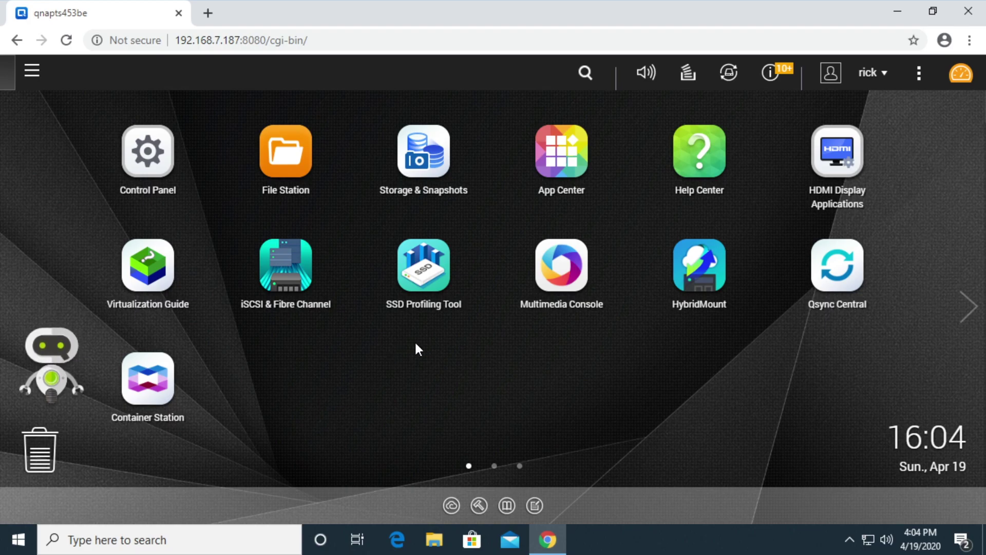
Start the Windows Qsync Client download from Qsync Central and show the file in Downloads.
{"action": "left_click", "coordinate": [839, 277]}
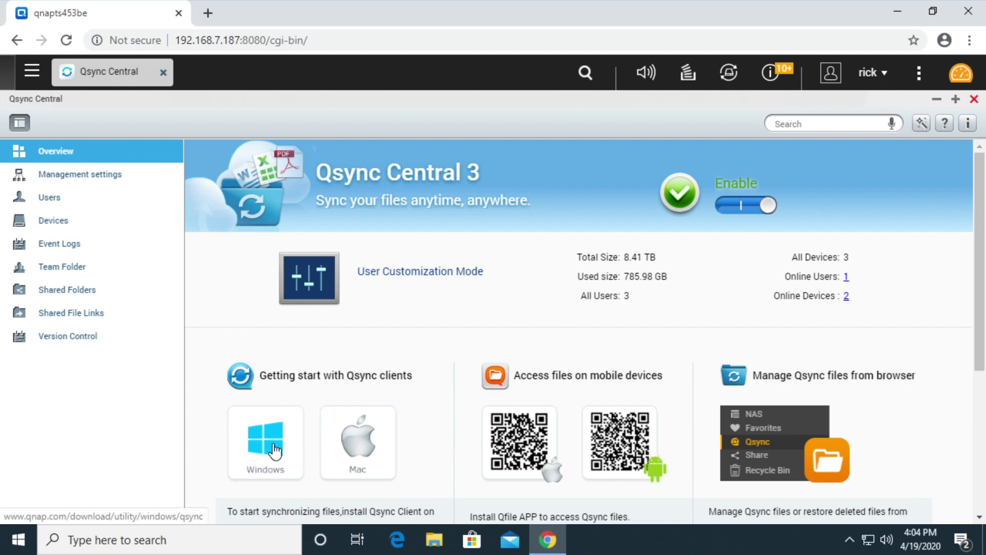
{"action": "left_click", "coordinate": [275, 450]}
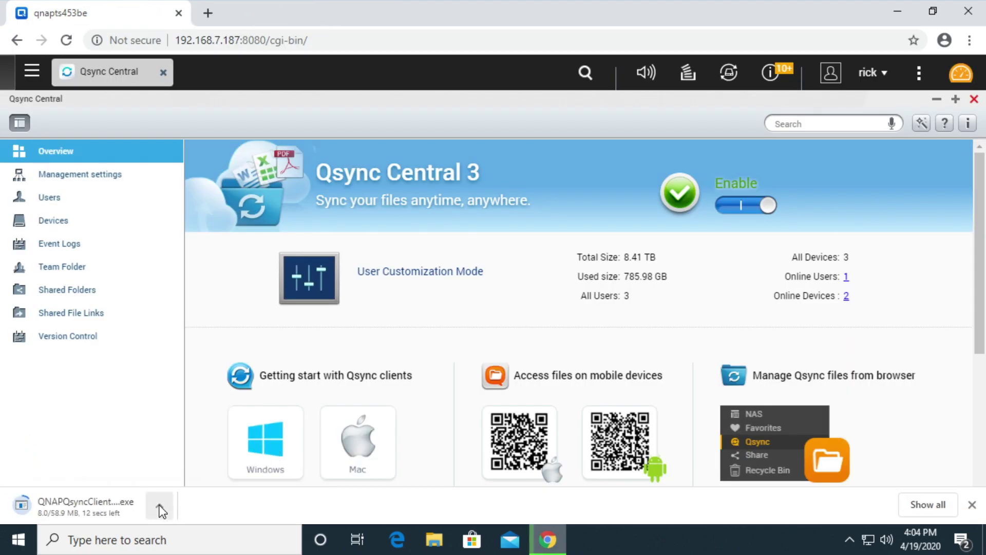
{"action": "left_click", "coordinate": [160, 507]}
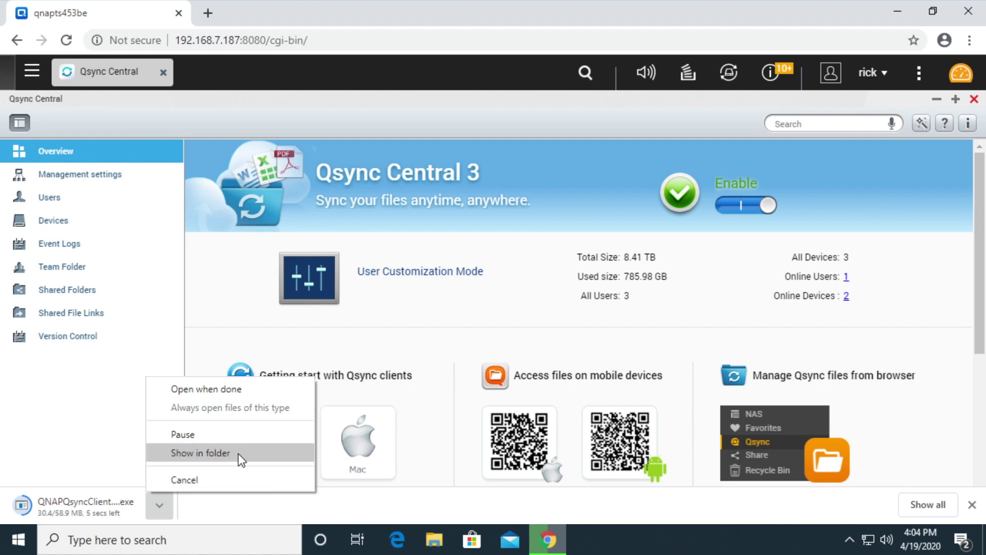
{"action": "left_click", "coordinate": [238, 452]}
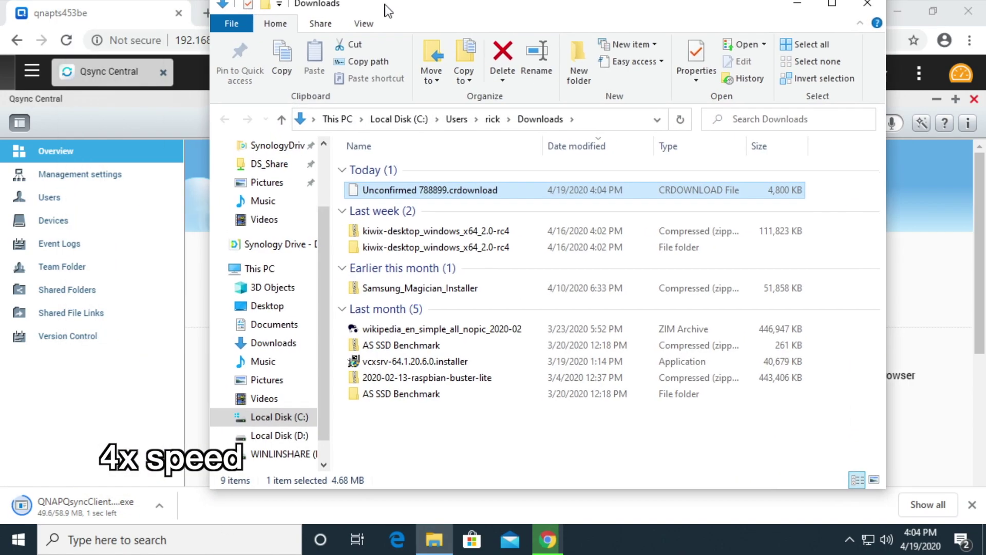
Run the QNAPQsyncClientWindows-4.3.9.1302 installer from Downloads, then close the Explorer window.
{"action": "left_click_drag", "start_coordinate": [387, 10], "coordinate": [444, 23]}
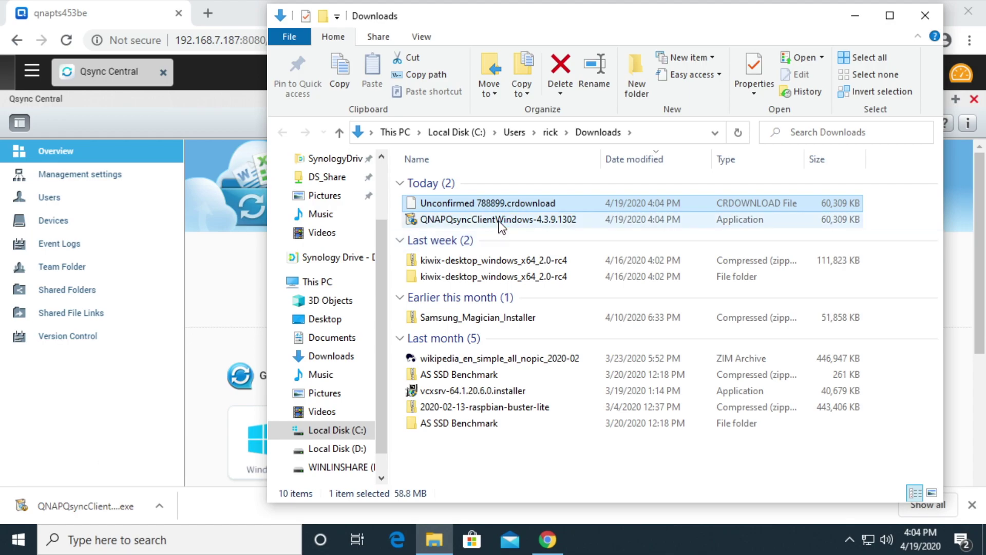
{"action": "mouse_move", "coordinate": [500, 226]}
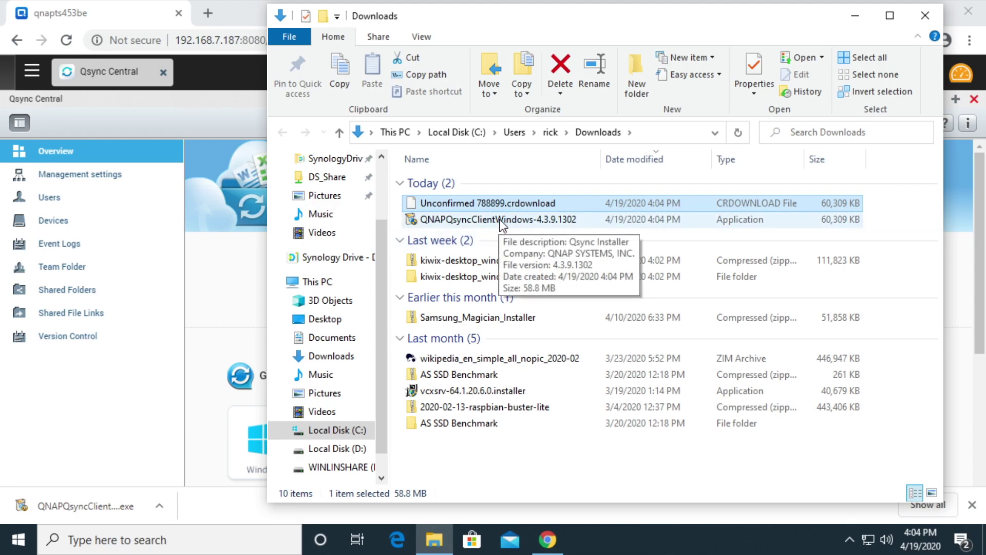
{"action": "double_click", "coordinate": [500, 221]}
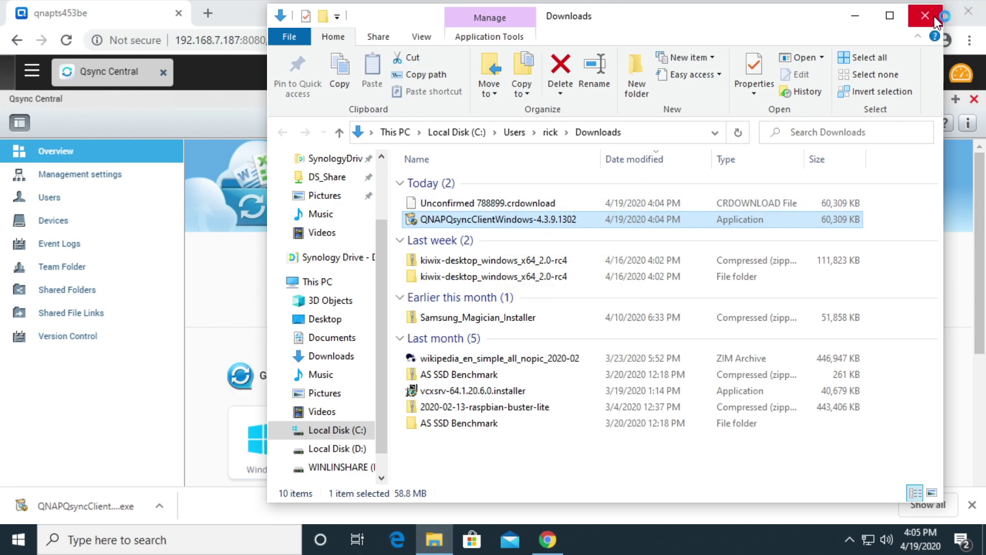
{"action": "left_click", "coordinate": [910, 11]}
Allow the Qsync Installer to make changes and keep English as the setup language.
{"action": "left_click", "coordinate": [905, 10]}
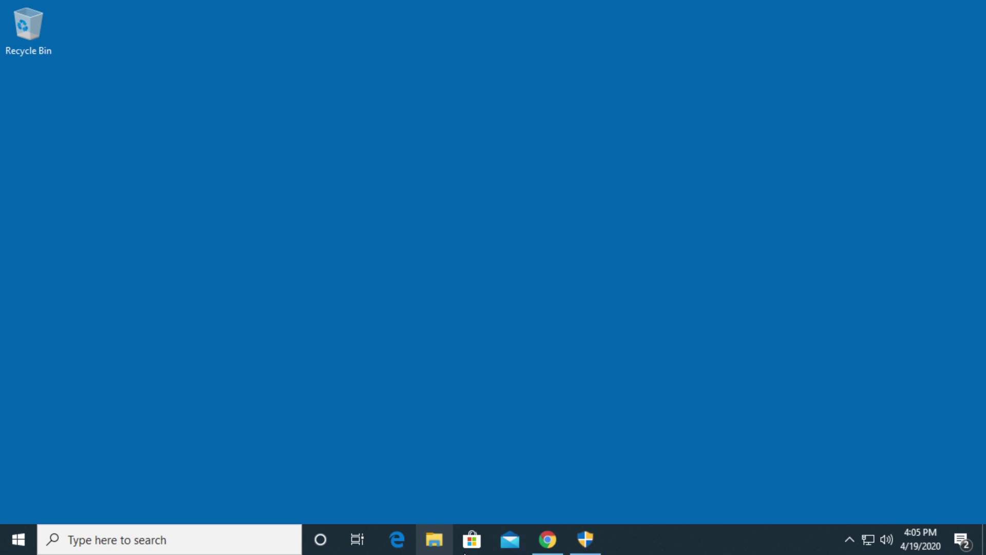
{"action": "left_click", "coordinate": [590, 542]}
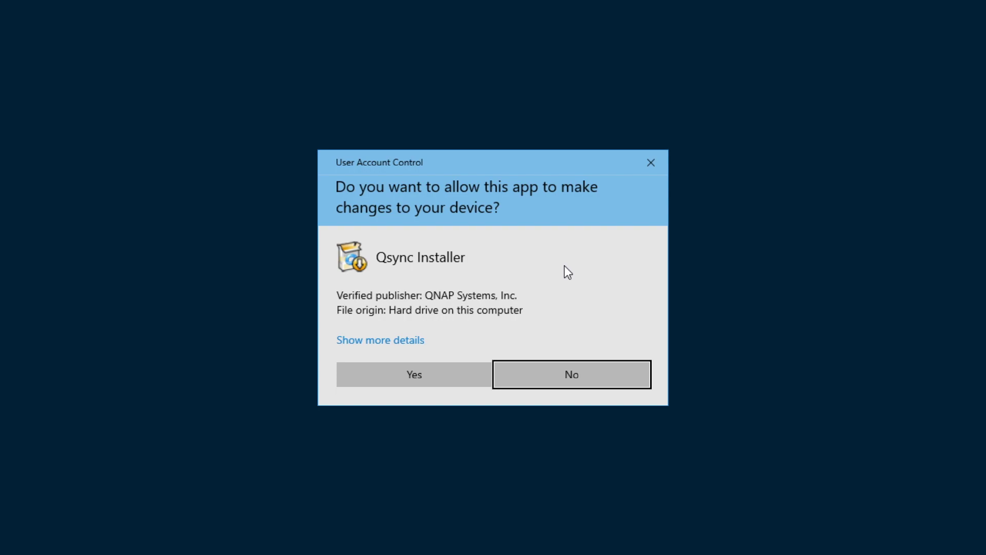
{"action": "left_click", "coordinate": [440, 374]}
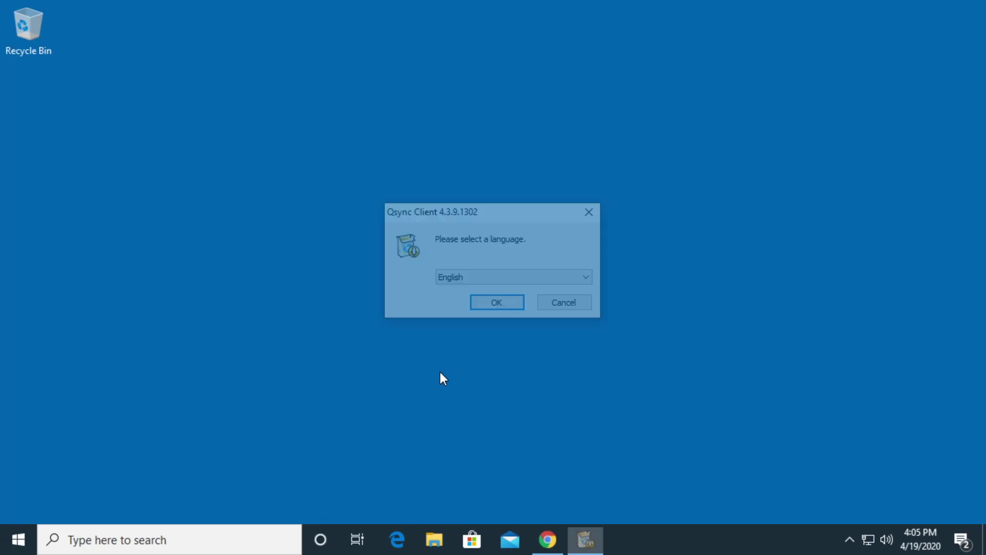
{"action": "left_click", "coordinate": [495, 279]}
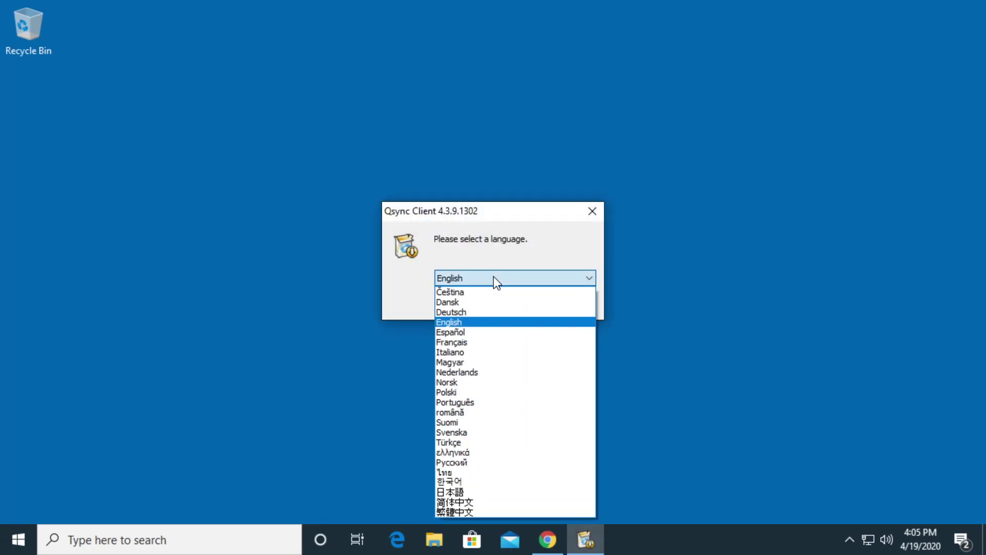
{"action": "left_click", "coordinate": [496, 281]}
{"action": "left_click", "coordinate": [496, 305]}
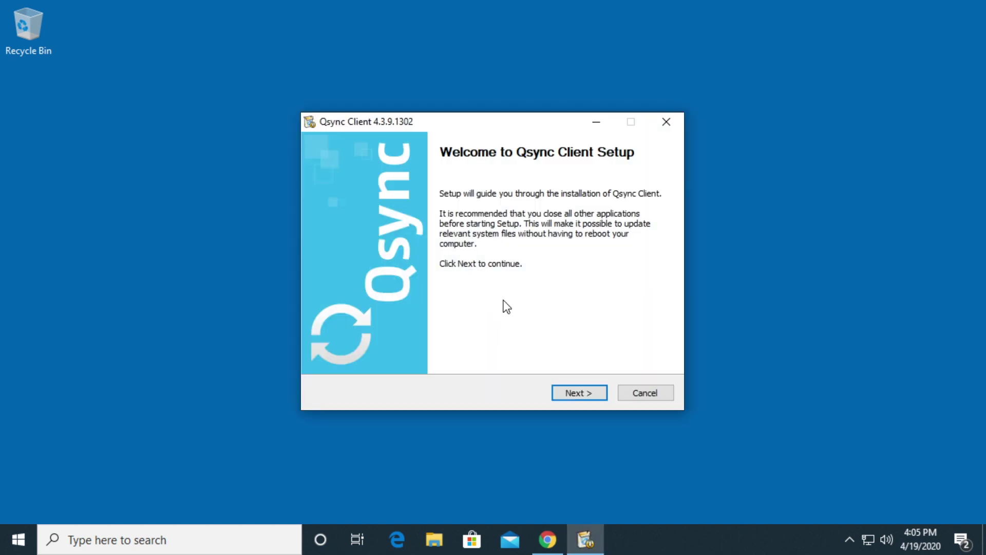
Accept the license and install with the default components into the default folder.
{"action": "left_click", "coordinate": [565, 396]}
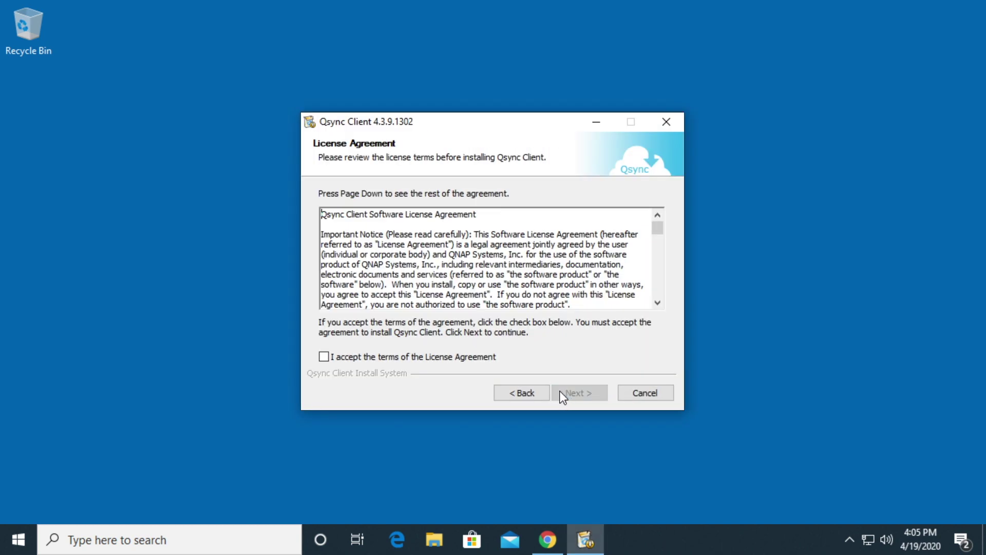
{"action": "left_click", "coordinate": [469, 359]}
{"action": "left_click", "coordinate": [590, 395]}
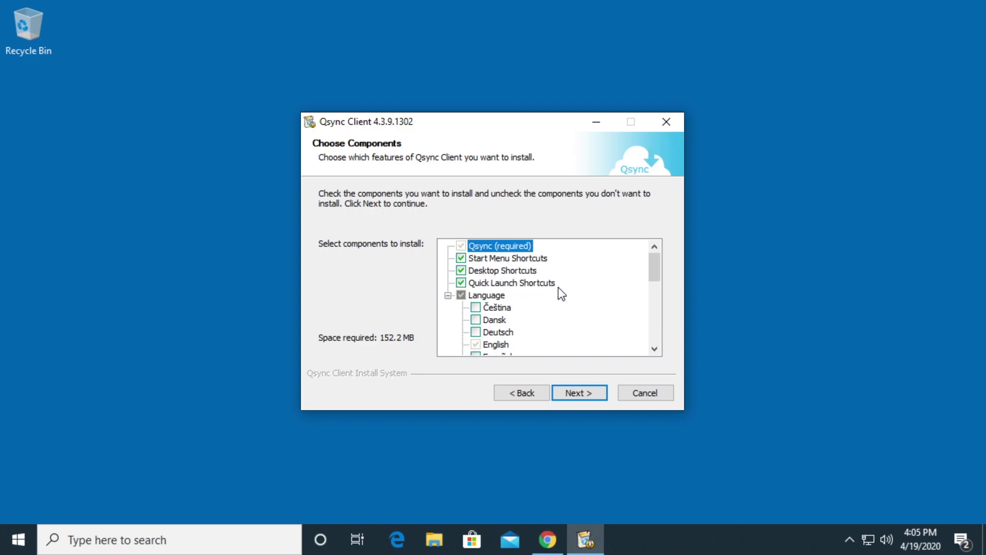
{"action": "scroll", "coordinate": [522, 307], "scroll_direction": "down", "scroll_amount": 5}
{"action": "scroll", "coordinate": [519, 309], "scroll_direction": "down", "scroll_amount": 2}
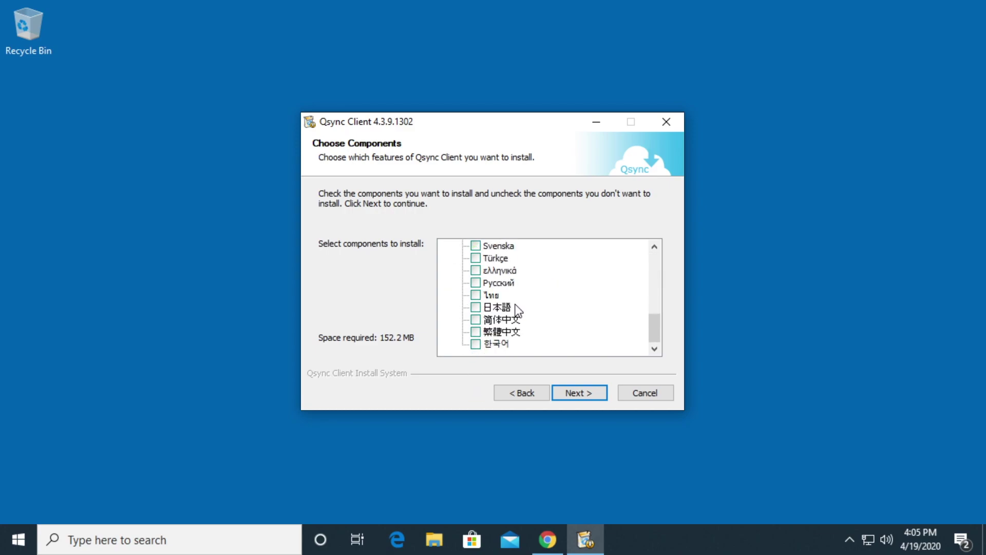
{"action": "scroll", "coordinate": [514, 311], "scroll_direction": "up", "scroll_amount": 10}
{"action": "left_click", "coordinate": [588, 393]}
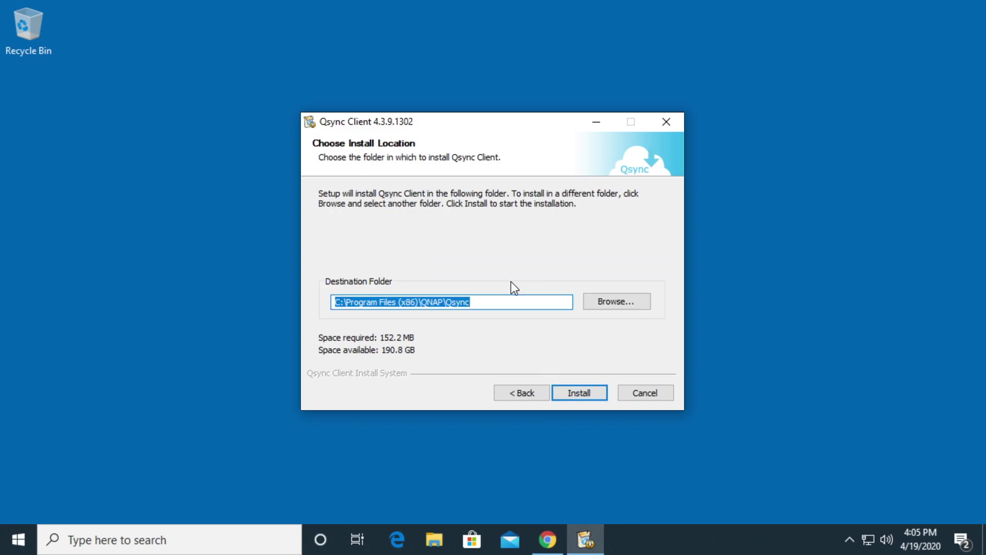
{"action": "left_click", "coordinate": [594, 394]}
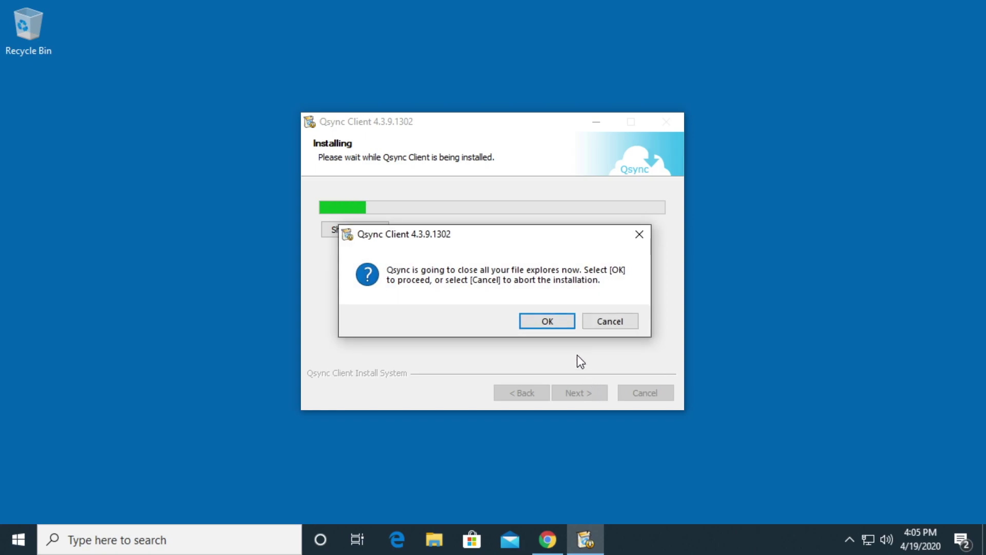
{"action": "left_click", "coordinate": [558, 325]}
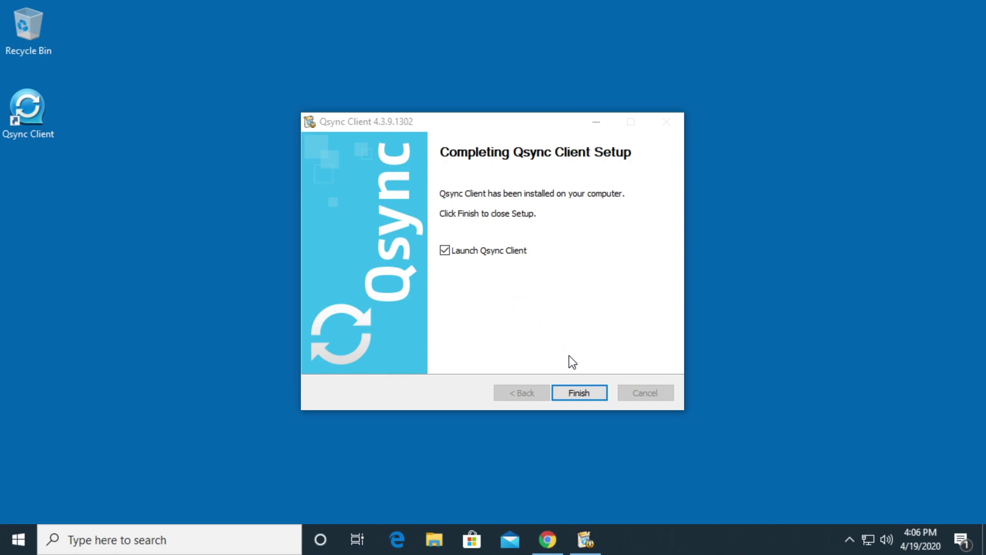
Finish setup to launch Qsync Client and apply the Global region setting.
{"action": "left_click", "coordinate": [586, 394]}
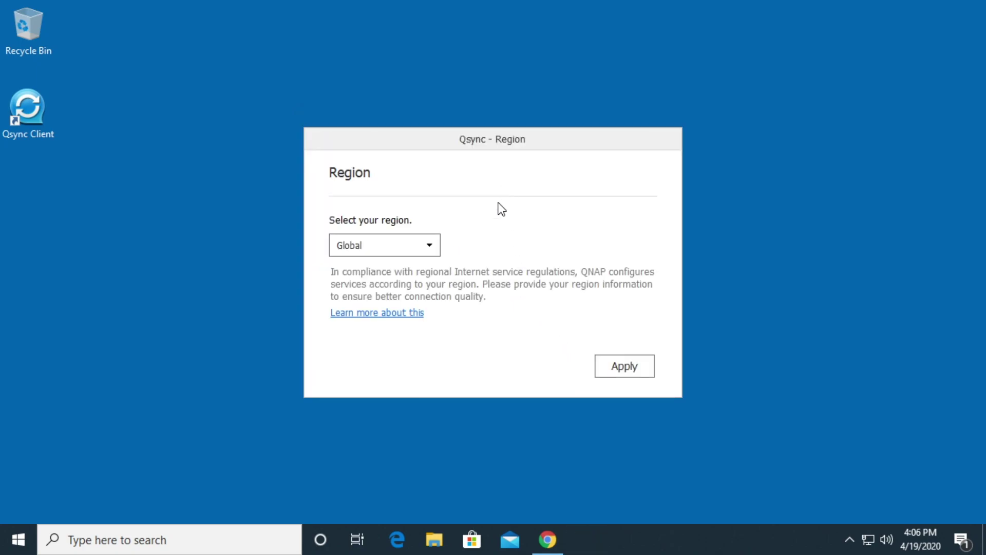
{"action": "left_click", "coordinate": [430, 248]}
{"action": "left_click", "coordinate": [535, 248]}
{"action": "left_click", "coordinate": [628, 368]}
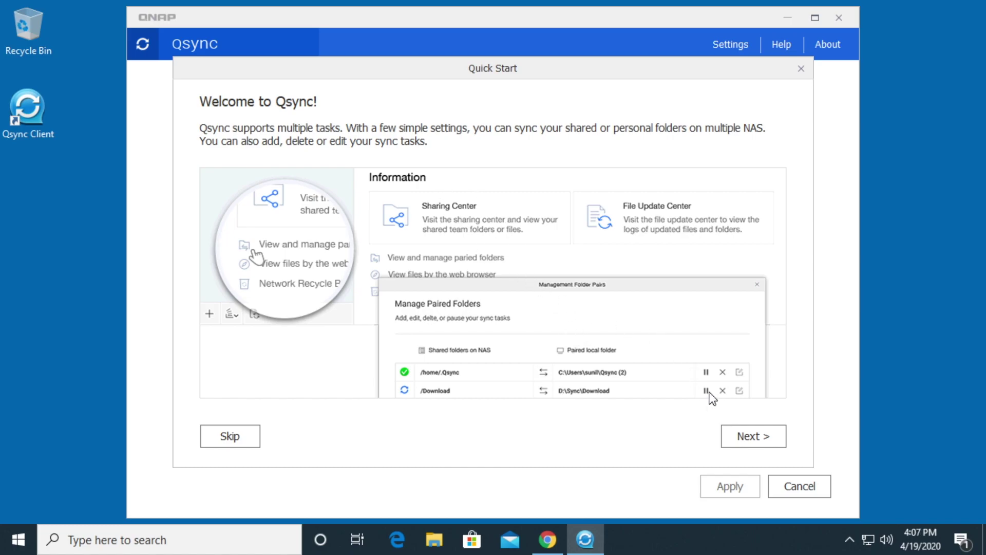
Page through the Quick Start tour to the File Station page, glancing at Qsync's tray status window.
{"action": "left_click", "coordinate": [753, 437]}
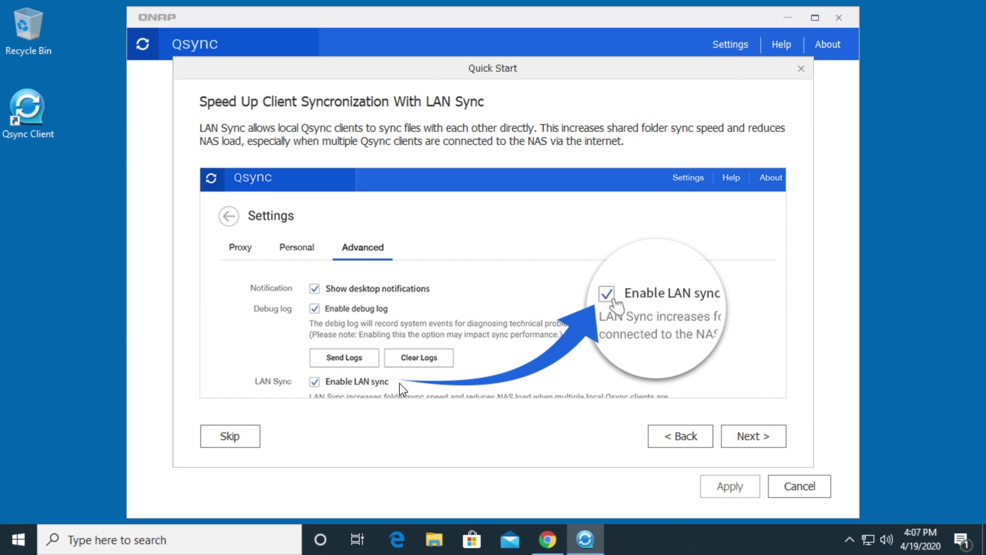
{"action": "left_click", "coordinate": [758, 440]}
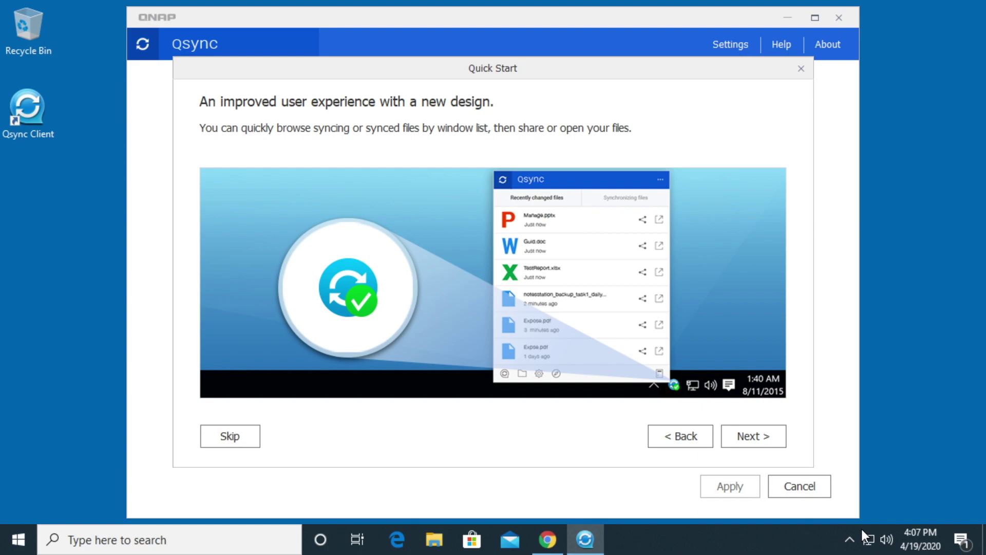
{"action": "left_click", "coordinate": [851, 539]}
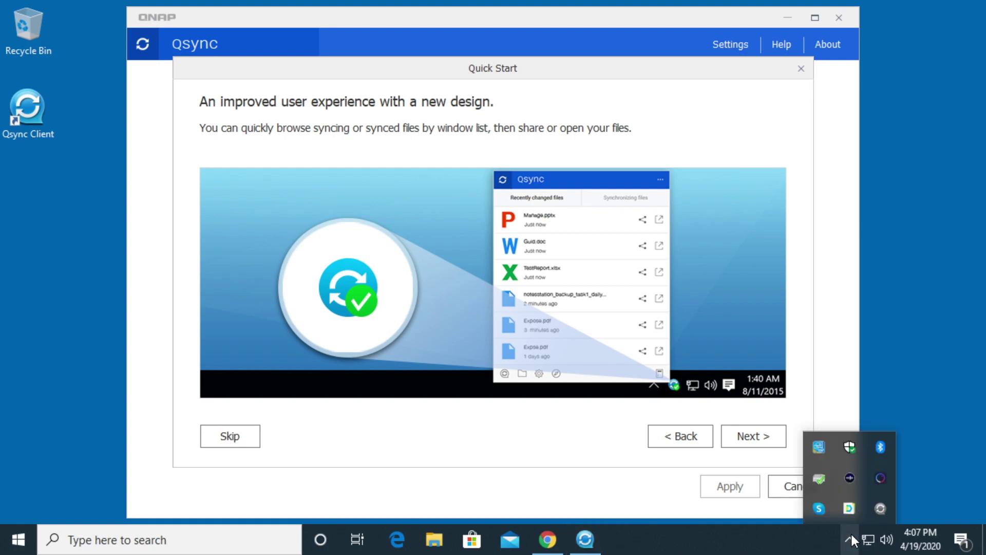
{"action": "left_click", "coordinate": [879, 509]}
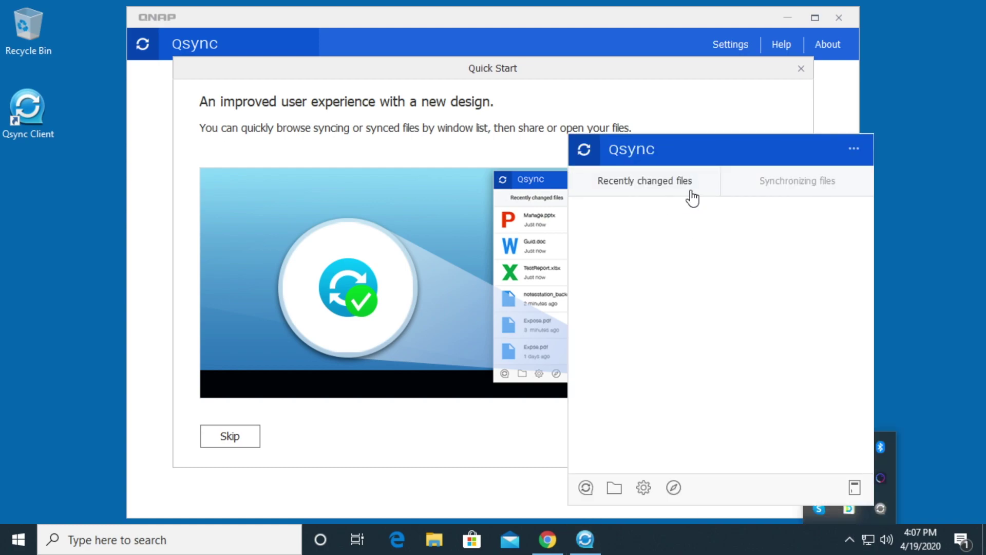
{"action": "left_click", "coordinate": [743, 124]}
{"action": "left_click", "coordinate": [754, 437]}
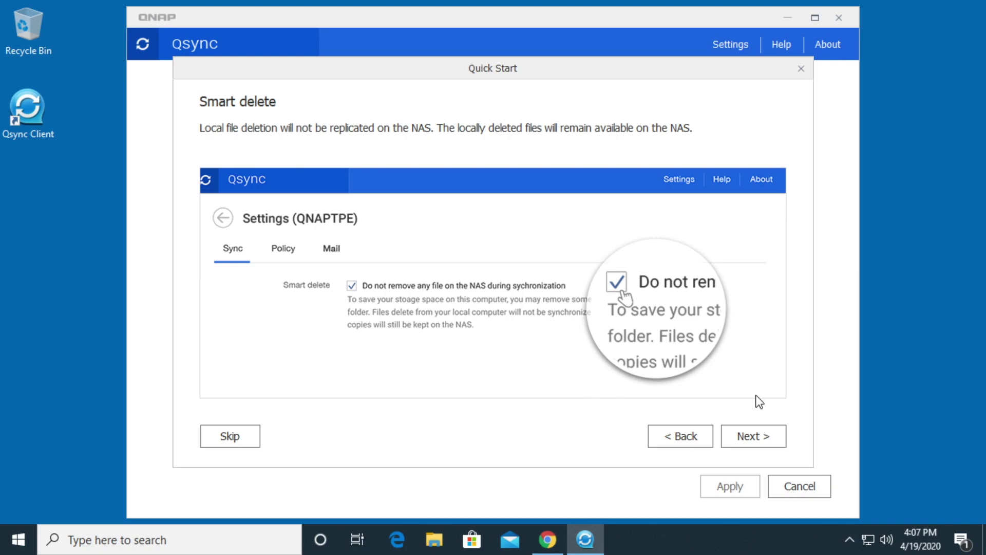
{"action": "left_click", "coordinate": [755, 438]}
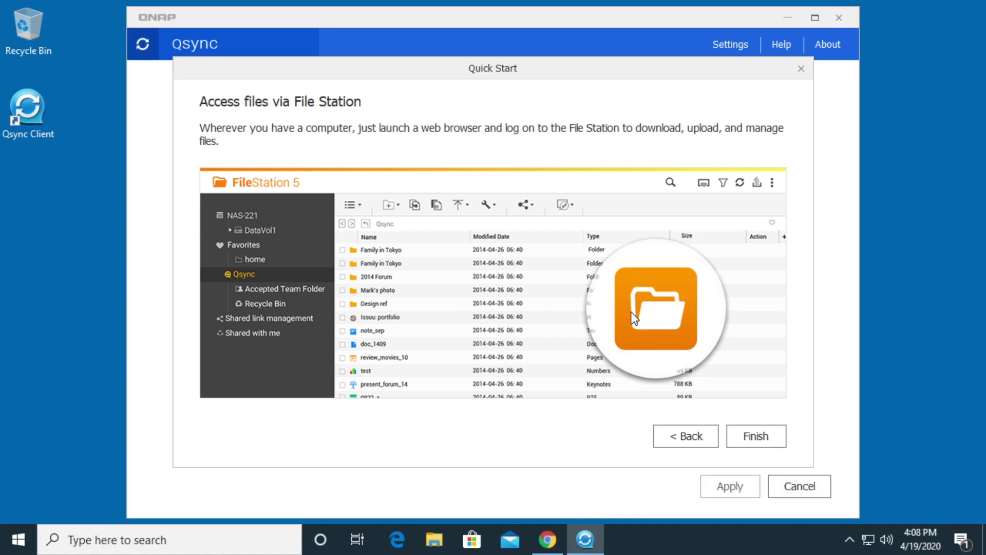
Search the LAN for NAS devices, allow firewall access, and select qnapts453be.
{"action": "left_click", "coordinate": [755, 438]}
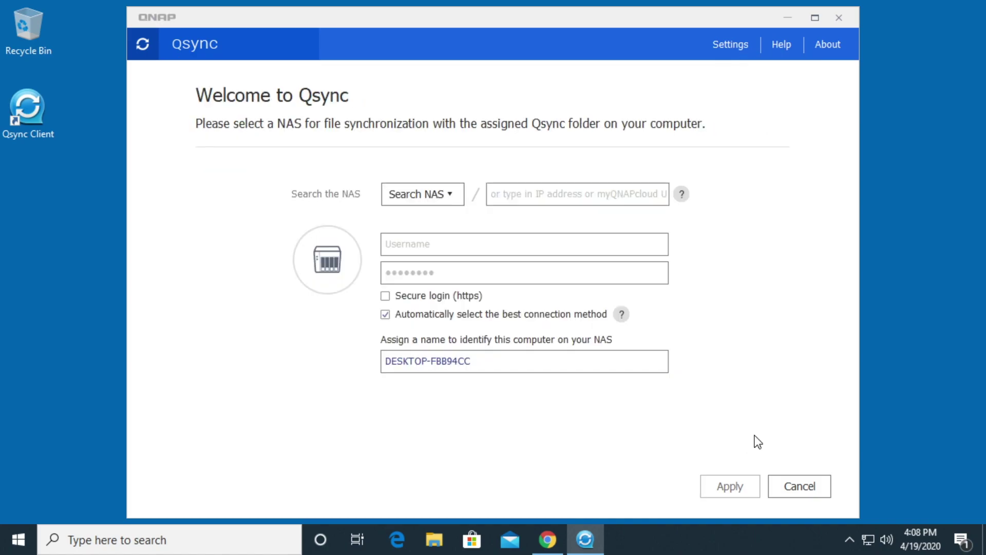
{"action": "left_click", "coordinate": [444, 202]}
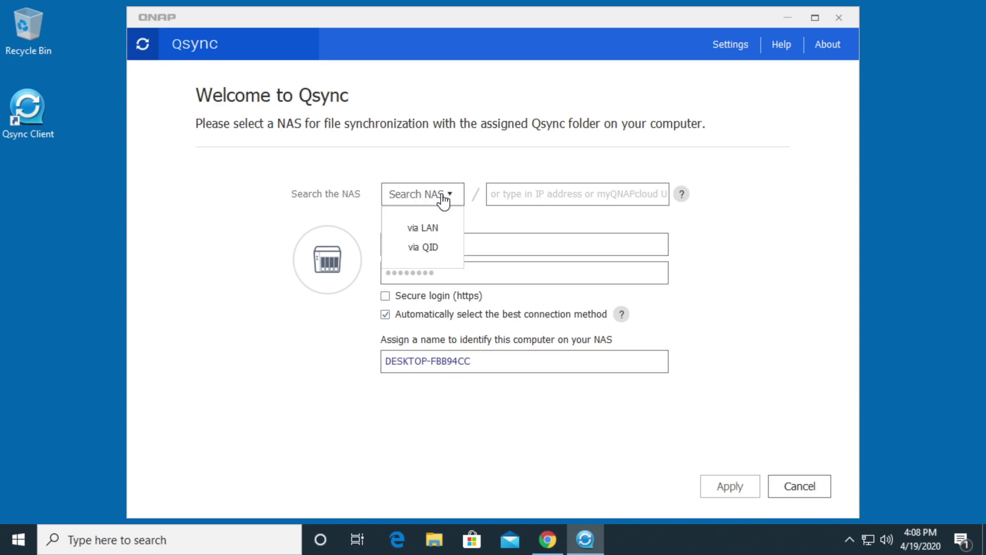
{"action": "left_click", "coordinate": [437, 228]}
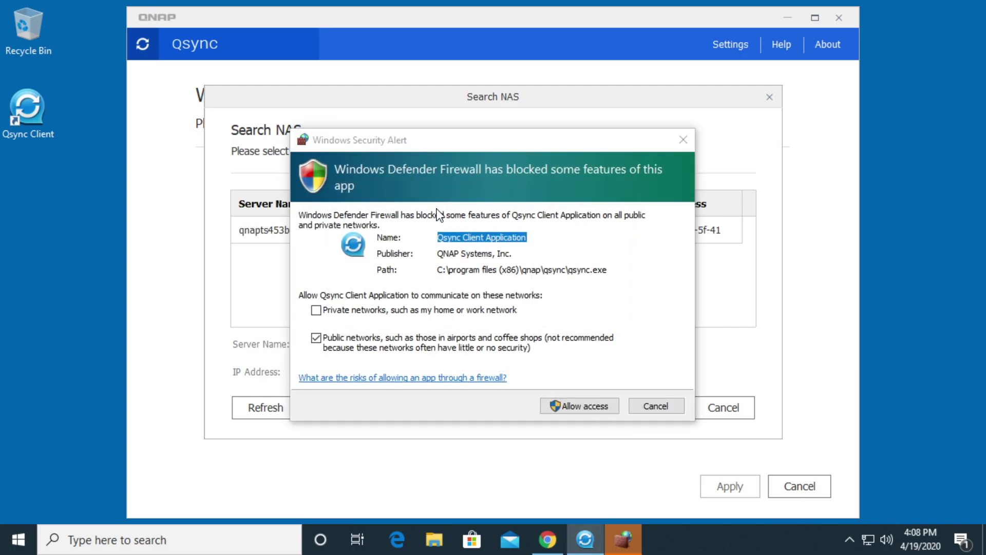
{"action": "left_click", "coordinate": [599, 407]}
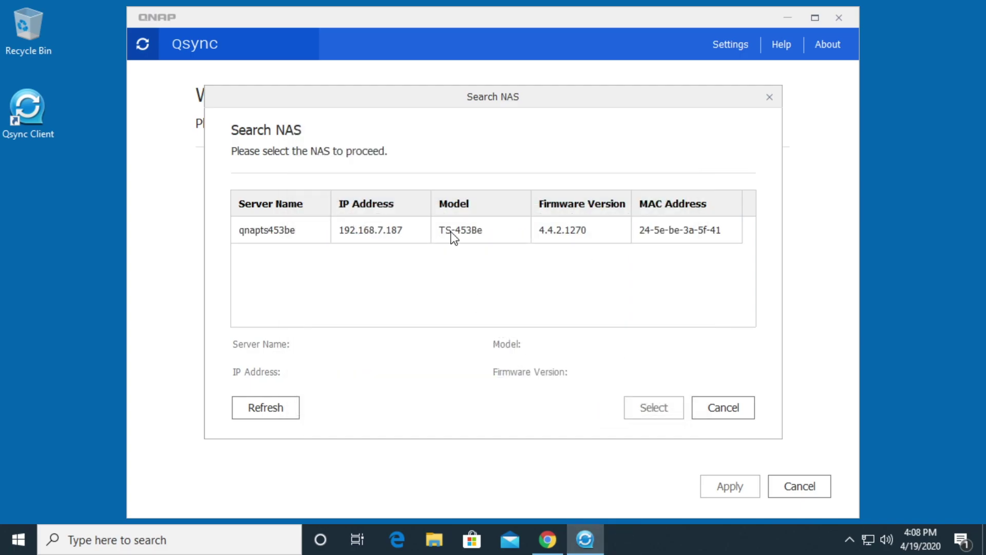
{"action": "left_click", "coordinate": [612, 241]}
{"action": "left_click", "coordinate": [656, 407]}
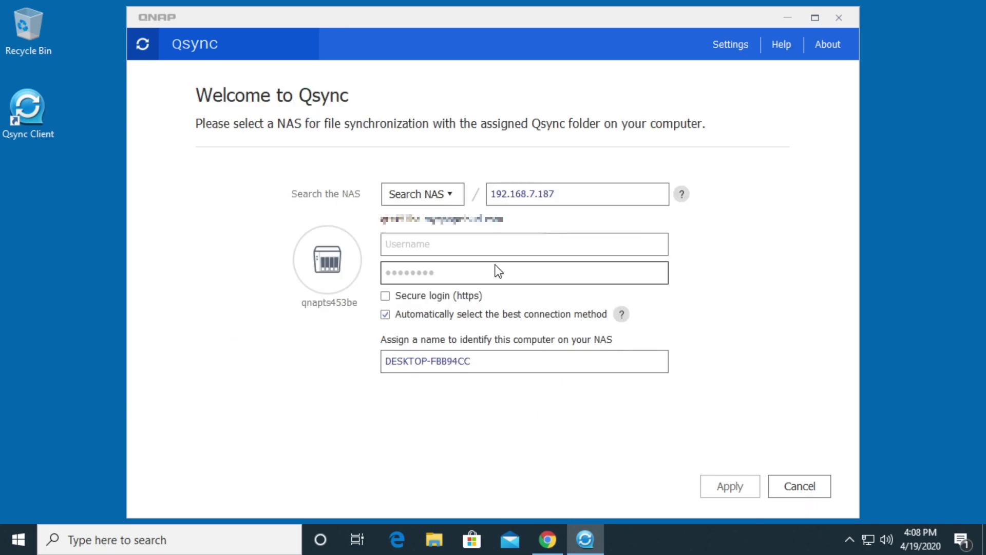
Enter the NAS username and password, name the computer windows10nuc, and sign in.
{"action": "left_click", "coordinate": [500, 248]}
{"action": "type", "text": "ri"}
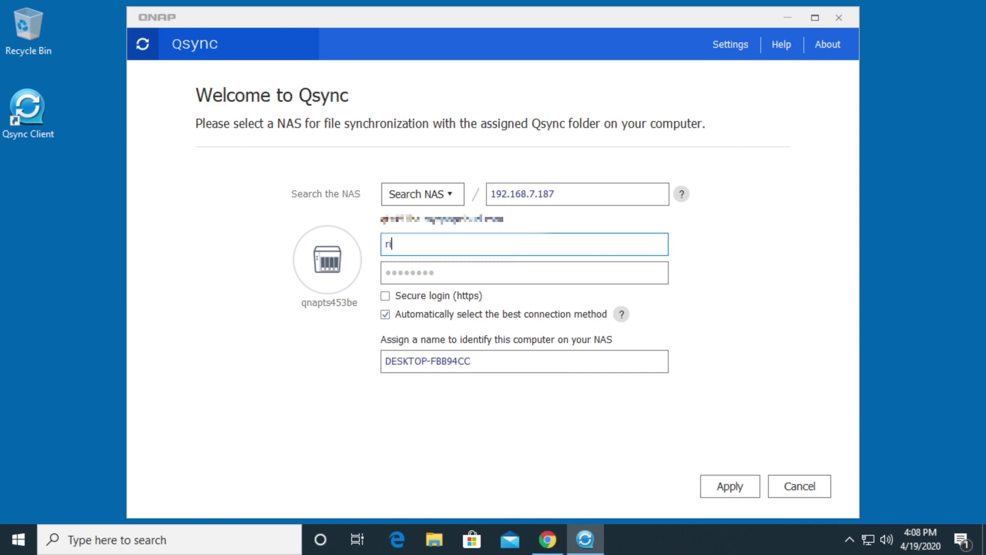
{"action": "type", "text": "ck"}
{"action": "left_click", "coordinate": [522, 263]}
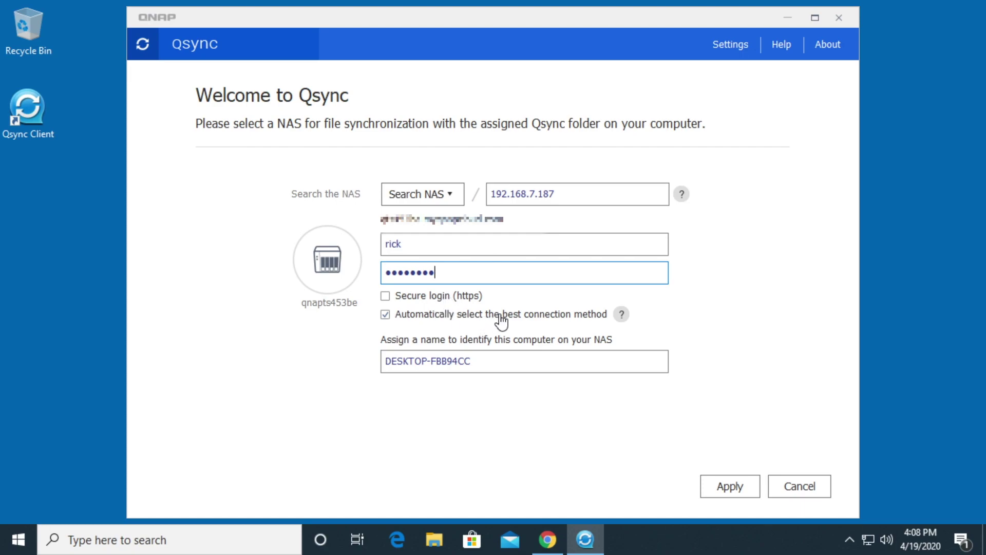
{"action": "mouse_move", "coordinate": [620, 316]}
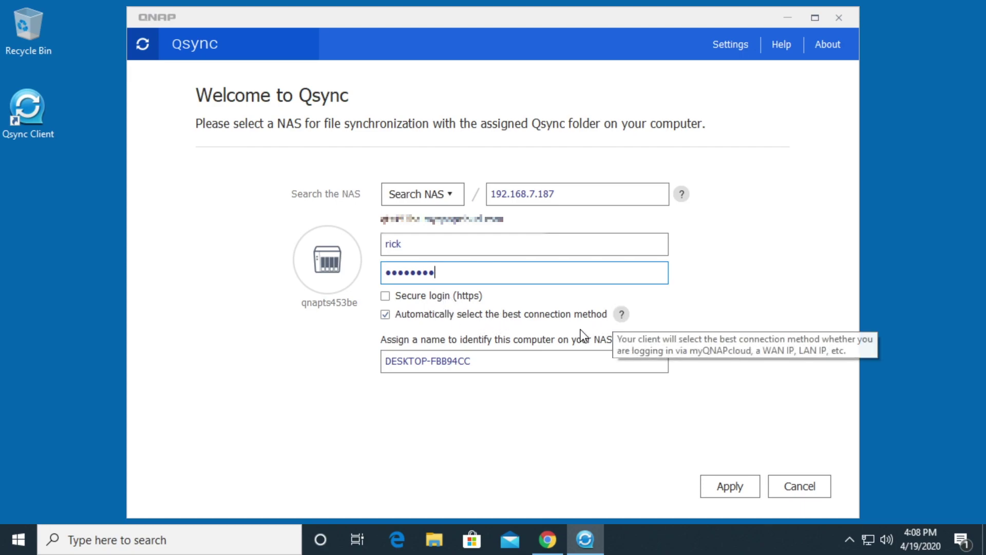
{"action": "double_click", "coordinate": [503, 360]}
{"action": "left_click", "coordinate": [503, 361]}
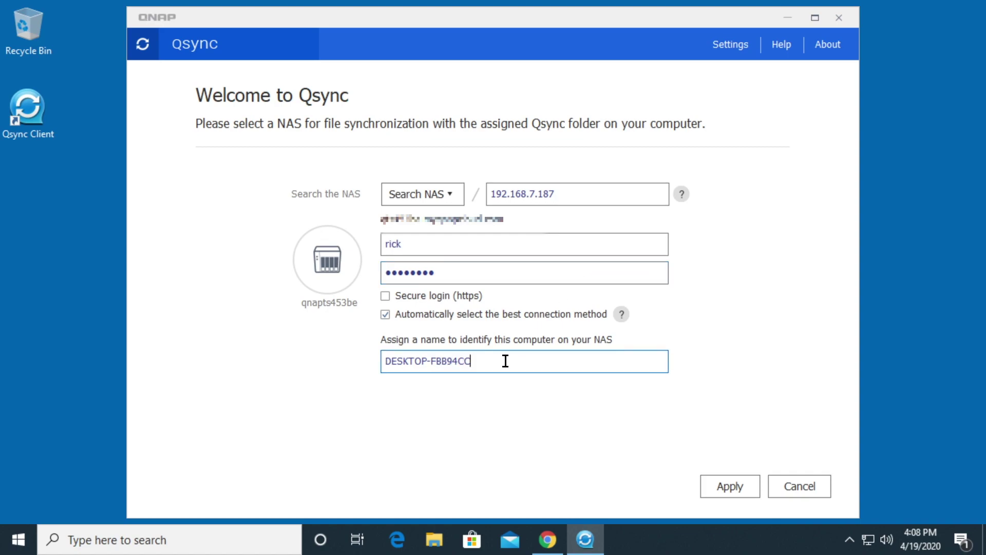
{"action": "triple_click", "coordinate": [502, 361]}
{"action": "type", "text": "wind"}
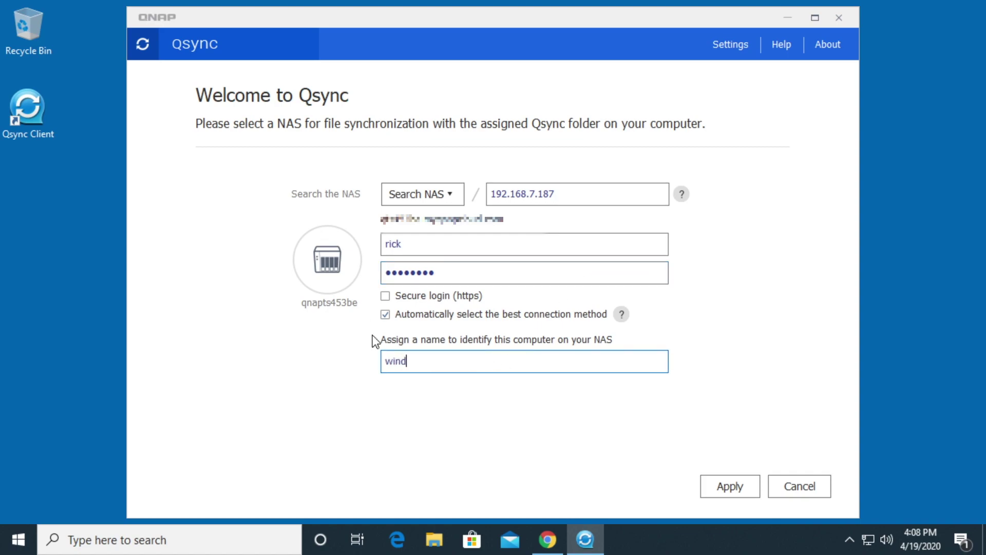
{"action": "type", "text": "ows 10 nuc"}
{"action": "left_click", "coordinate": [730, 489]}
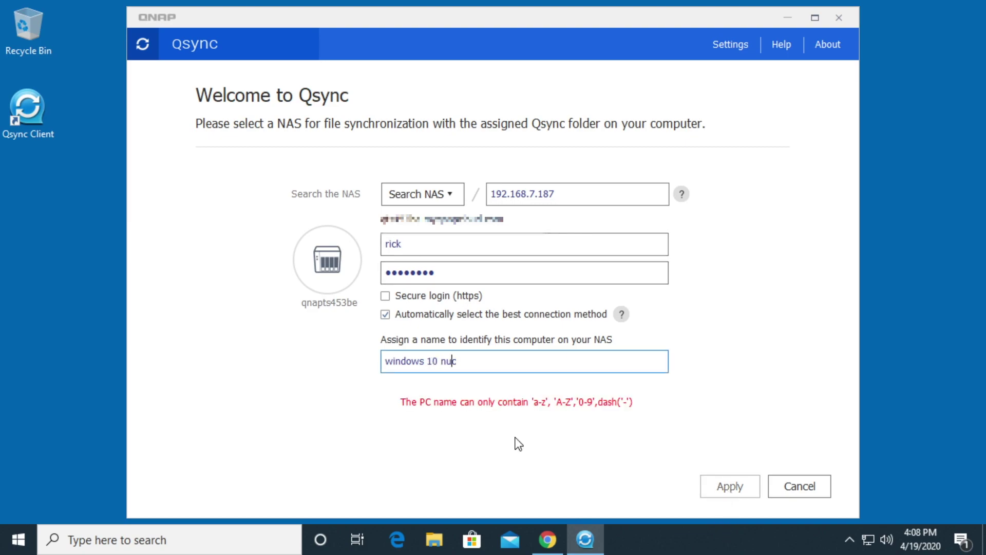
{"action": "key", "text": "BackSpace"}
{"action": "key", "text": "Left"}
{"action": "key", "text": "Left"}
{"action": "key", "text": "BackSpace"}
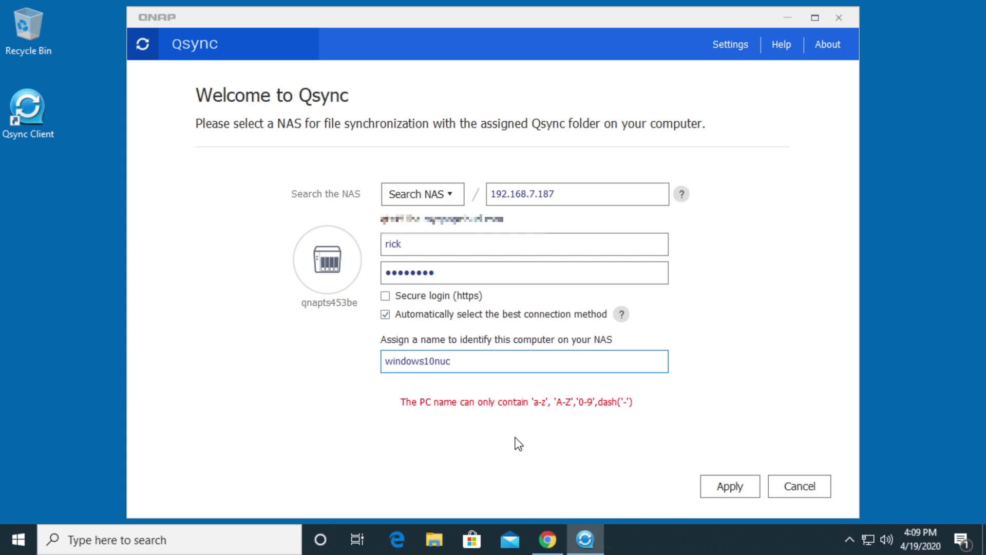
{"action": "left_click", "coordinate": [732, 486]}
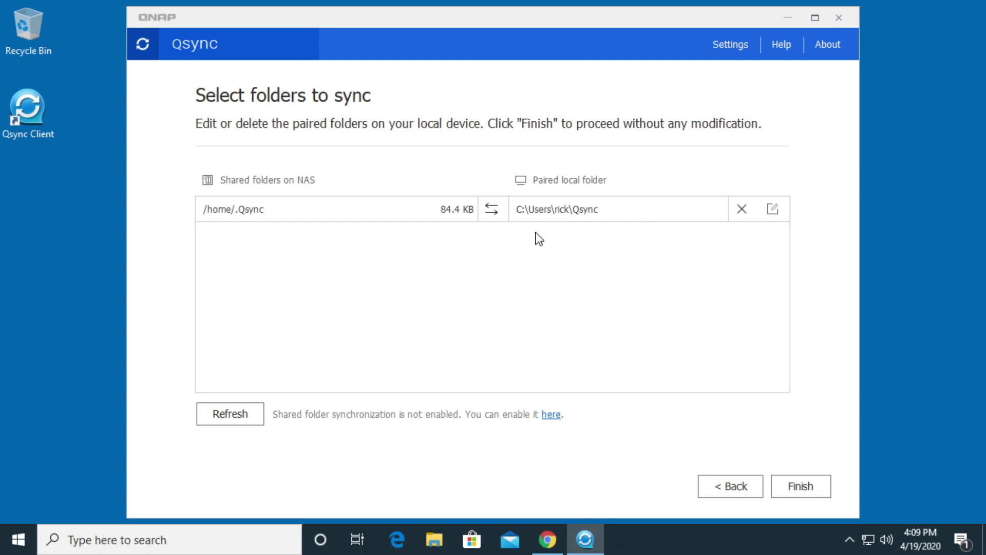
Keep the NAS /home/.Qsync to local Qsync folder pairing unchanged and click Finish.
{"action": "left_click", "coordinate": [800, 488]}
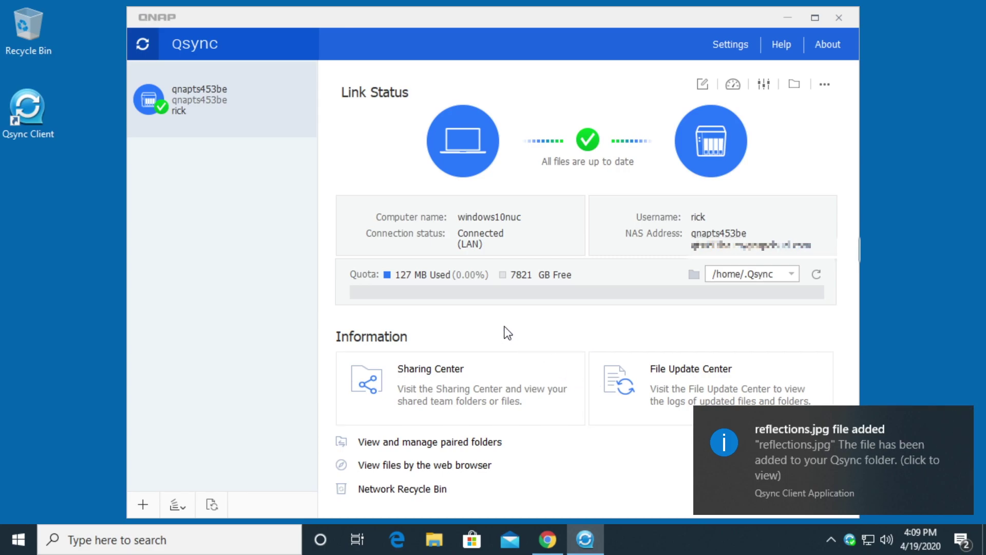
Open the local Qsync folder from the 'reflections.jpg file added' notification.
{"action": "left_click", "coordinate": [878, 469]}
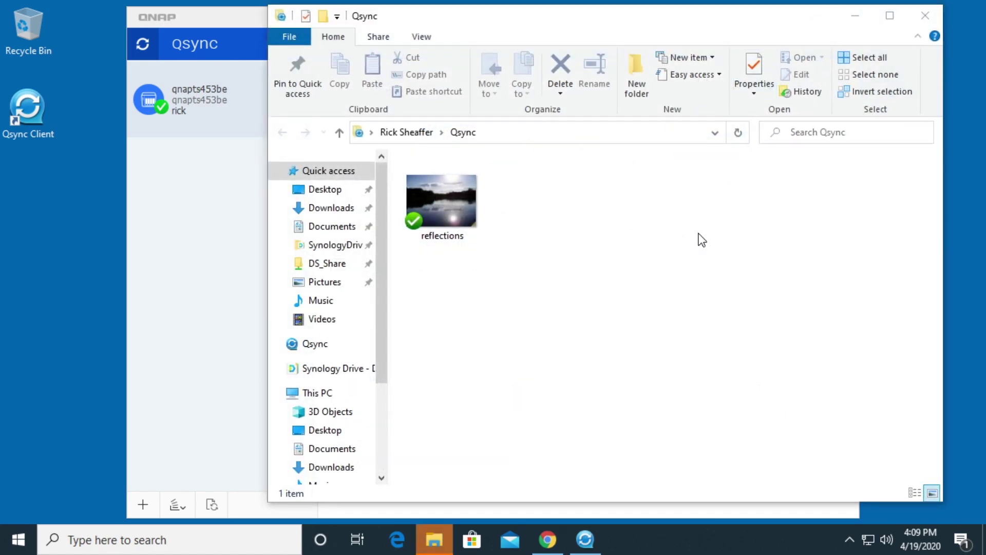
{"action": "right_click", "coordinate": [519, 198]}
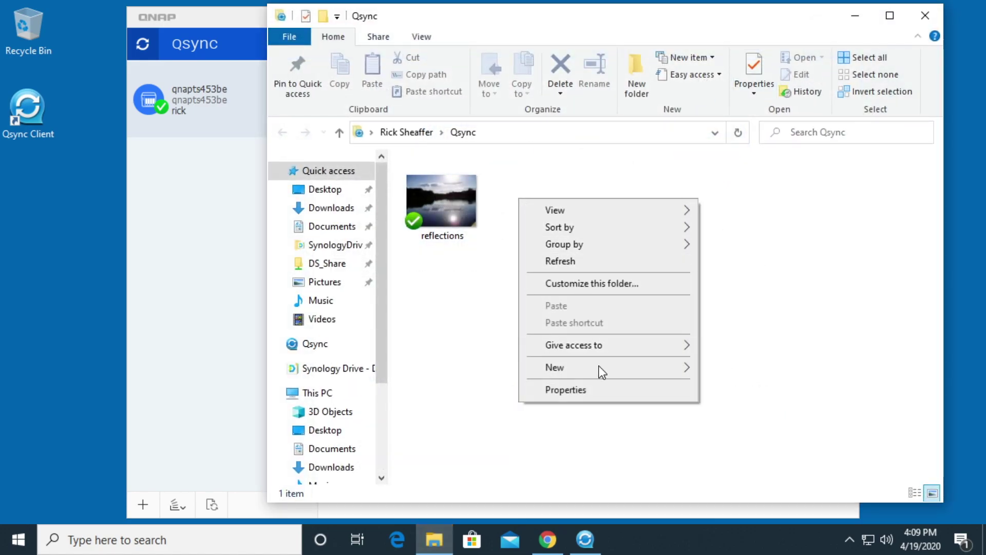
{"action": "mouse_move", "coordinate": [603, 370]}
{"action": "left_click", "coordinate": [735, 157]}
{"action": "type", "text": "new folder"}
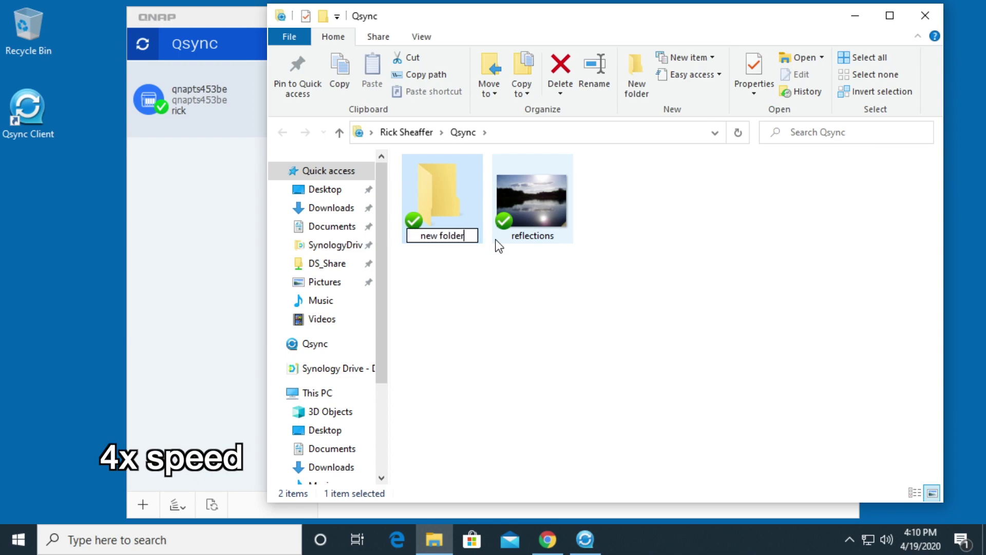
{"action": "key", "text": "Return"}
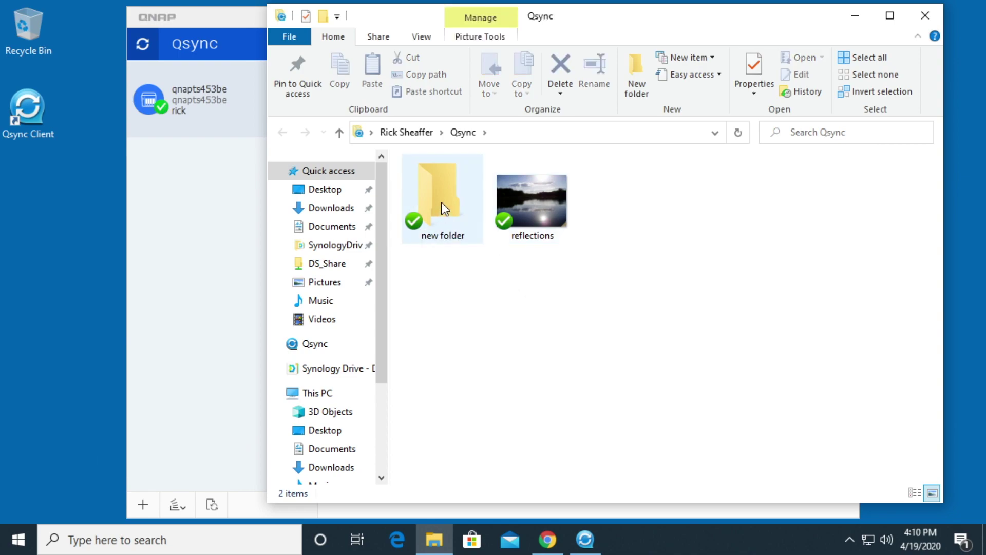
{"action": "left_click", "coordinate": [849, 537]}
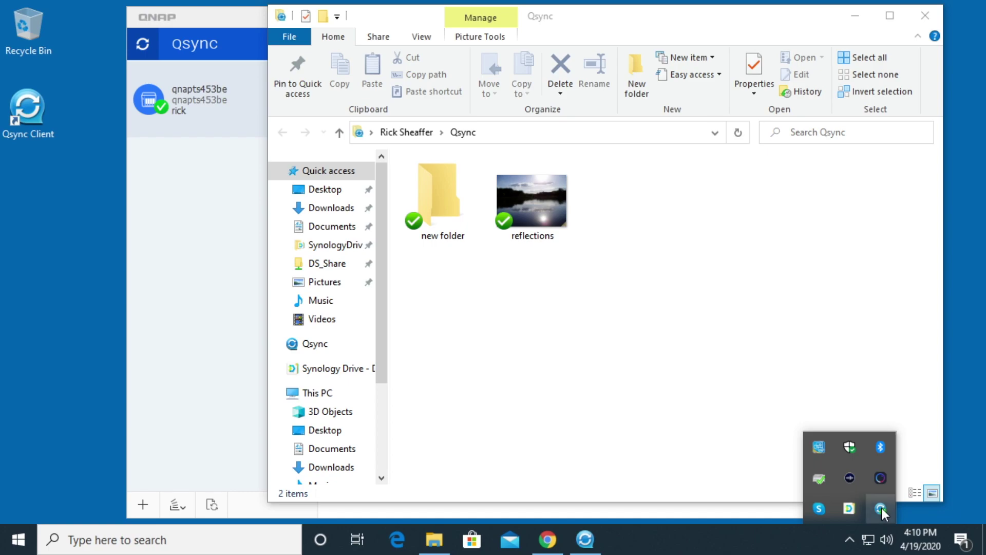
{"action": "left_click", "coordinate": [882, 508]}
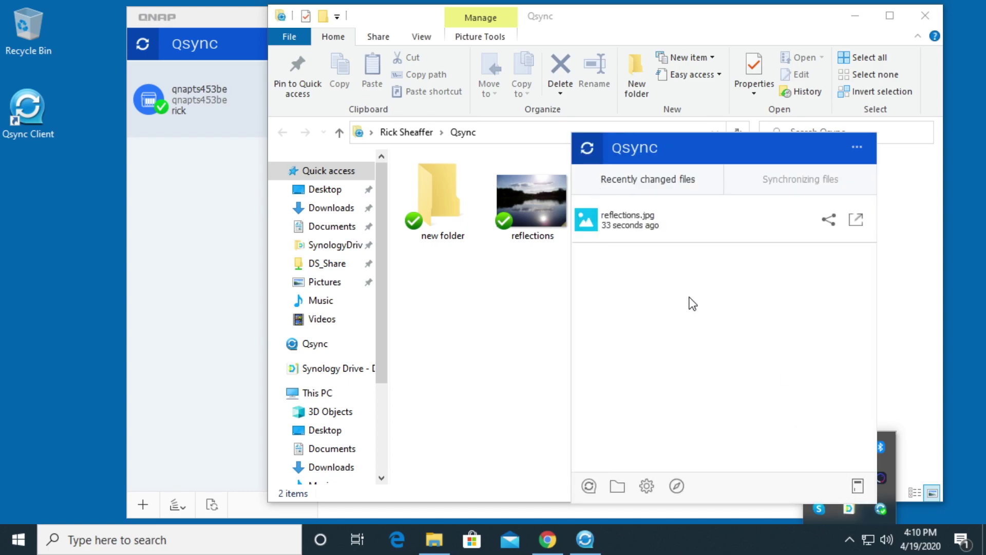
{"action": "left_click", "coordinate": [429, 206]}
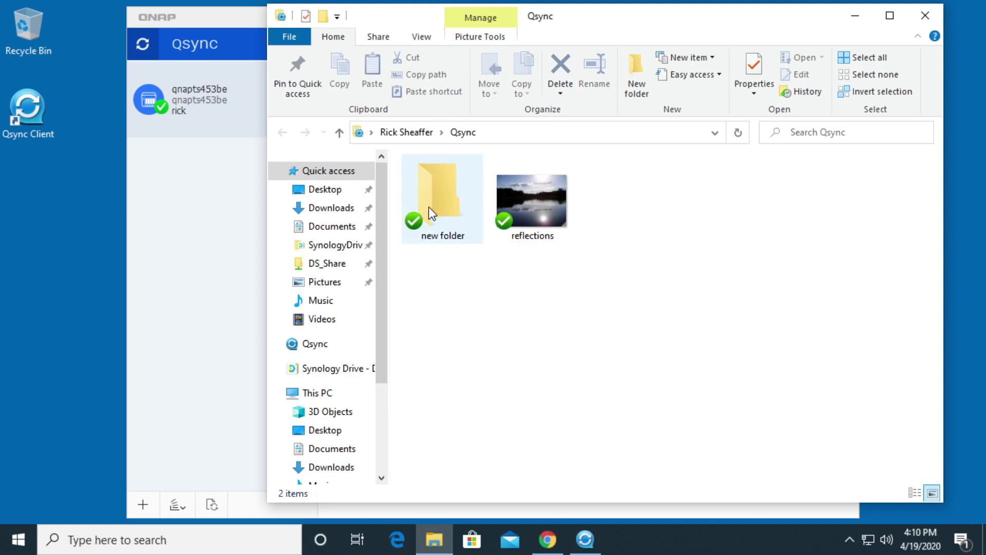
Create a New Rich Text Document with its default name inside new folder.
{"action": "double_click", "coordinate": [432, 206]}
{"action": "right_click", "coordinate": [495, 218]}
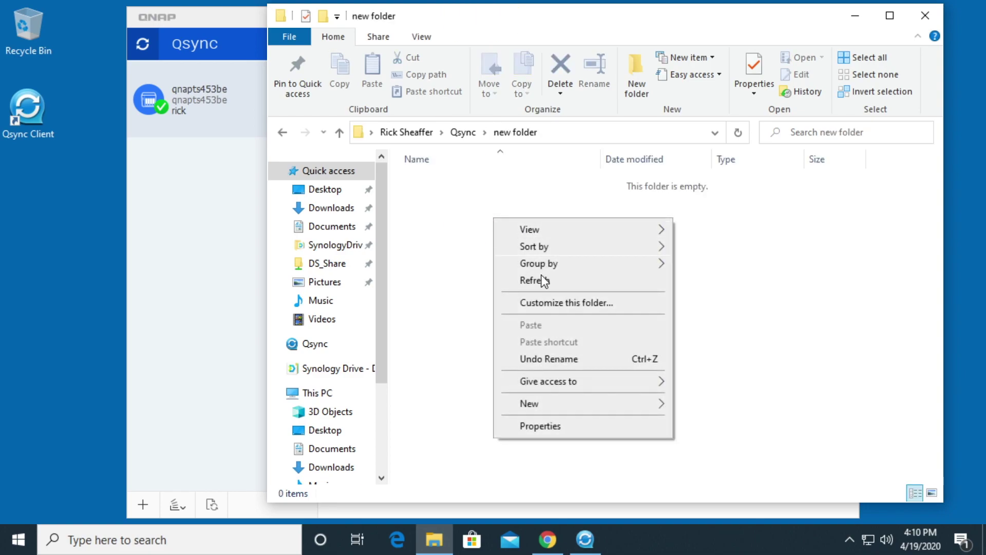
{"action": "mouse_move", "coordinate": [560, 405]}
{"action": "left_click", "coordinate": [742, 252]}
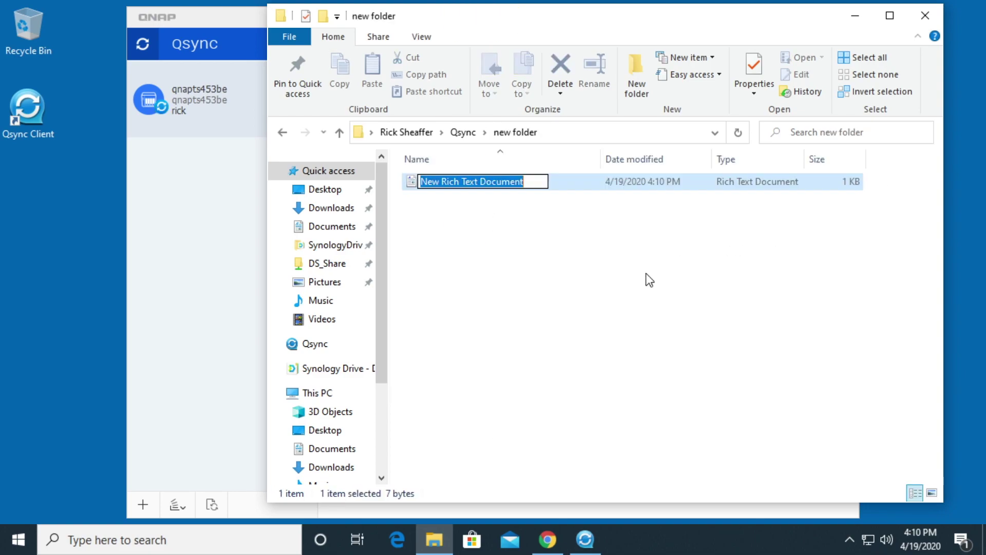
{"action": "left_click", "coordinate": [649, 280]}
Return to the Qsync folder and check Qsync's recent-files panel for the new document.
{"action": "left_click", "coordinate": [282, 132]}
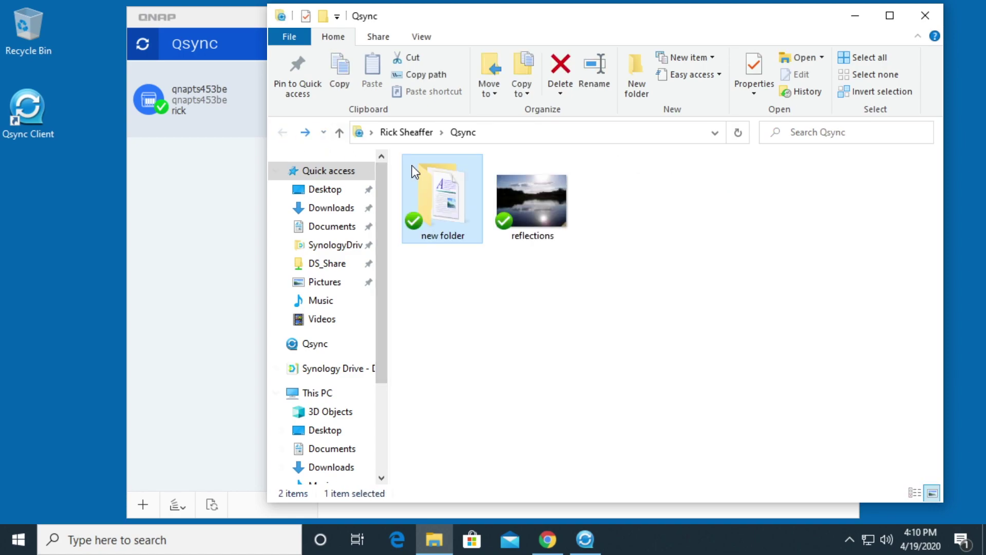
{"action": "left_click", "coordinate": [849, 539]}
{"action": "left_click", "coordinate": [880, 509]}
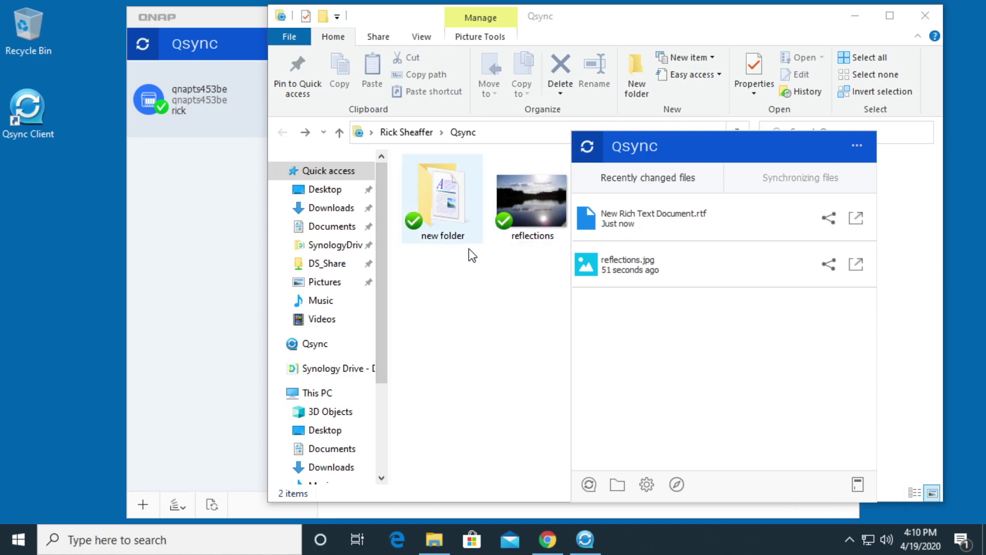
{"action": "left_click", "coordinate": [482, 275]}
Close Explorer, then review the windows10nuc device settings and event logs in Qsync Central before closing it.
{"action": "left_click", "coordinate": [925, 15]}
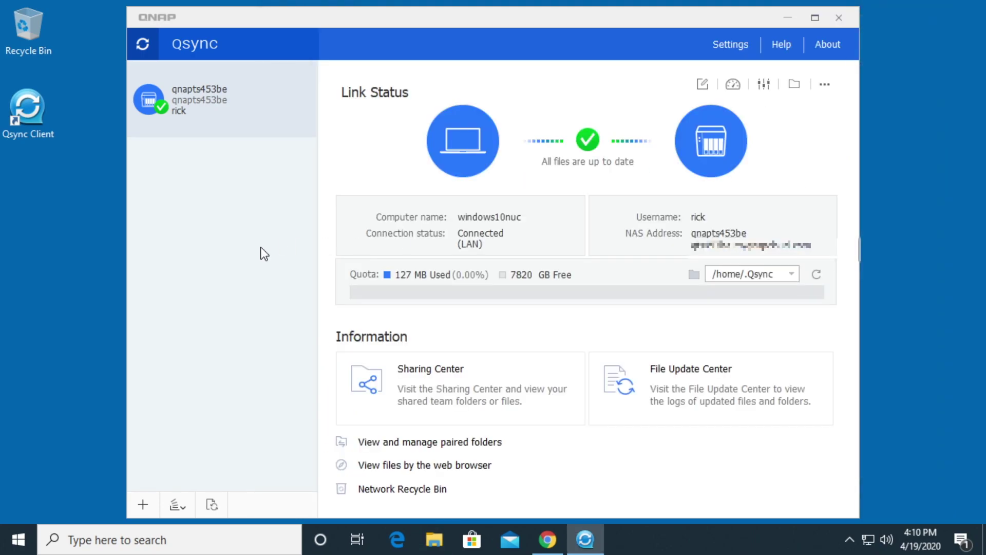
{"action": "left_click", "coordinate": [547, 540]}
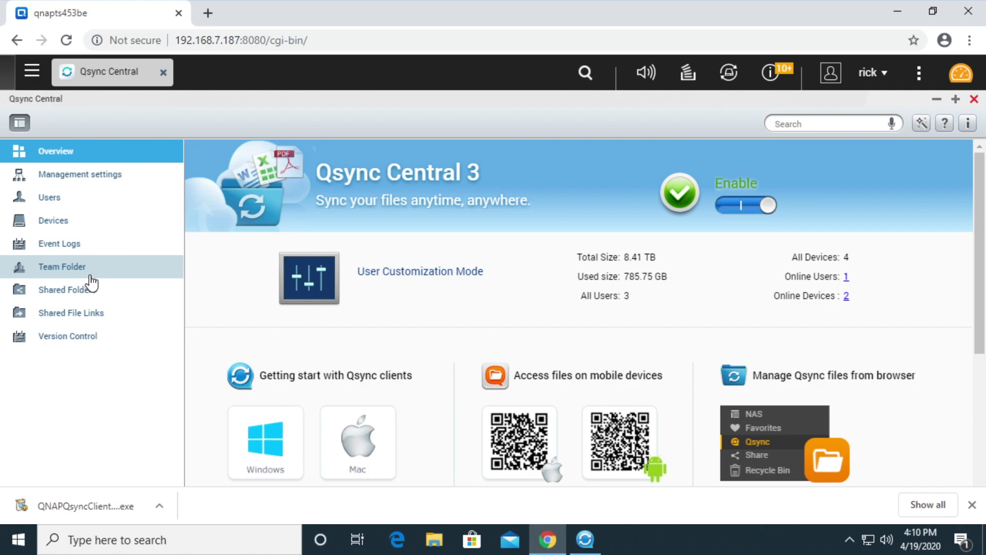
{"action": "left_click", "coordinate": [97, 220]}
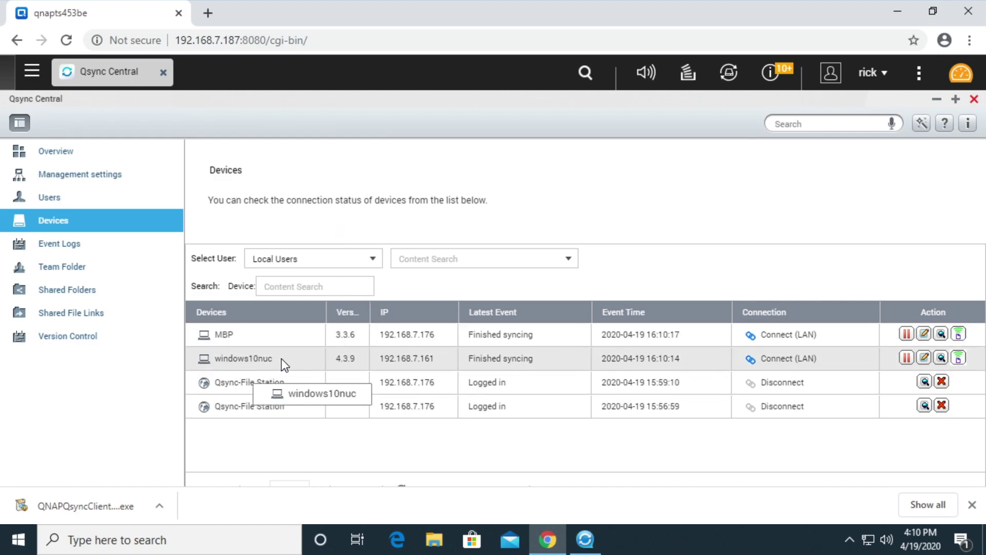
{"action": "left_click", "coordinate": [924, 358]}
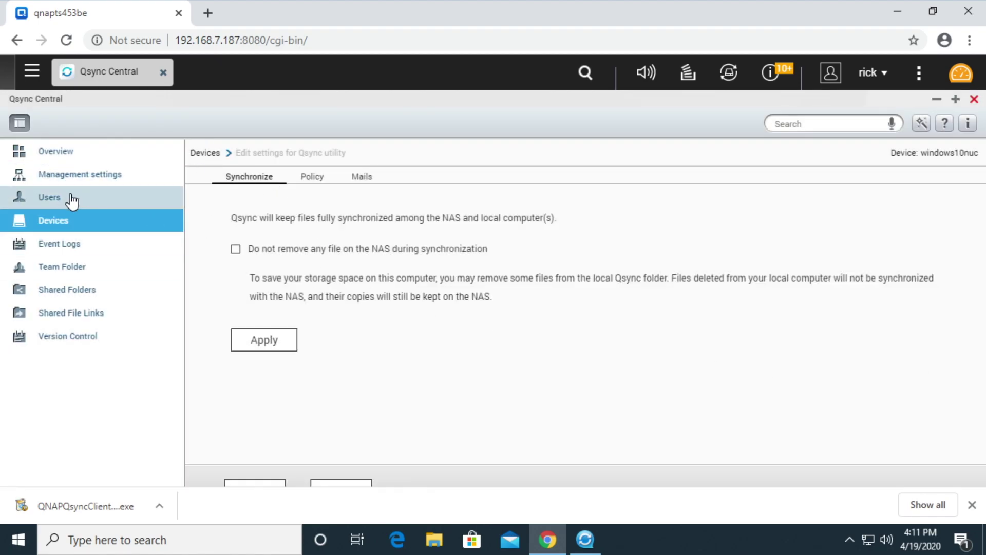
{"action": "left_click", "coordinate": [61, 222]}
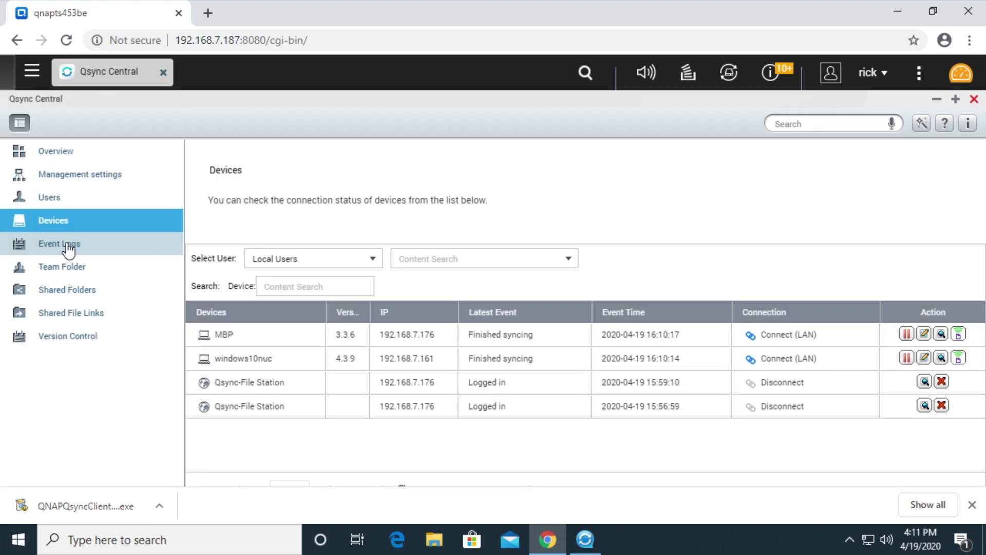
{"action": "left_click", "coordinate": [61, 243]}
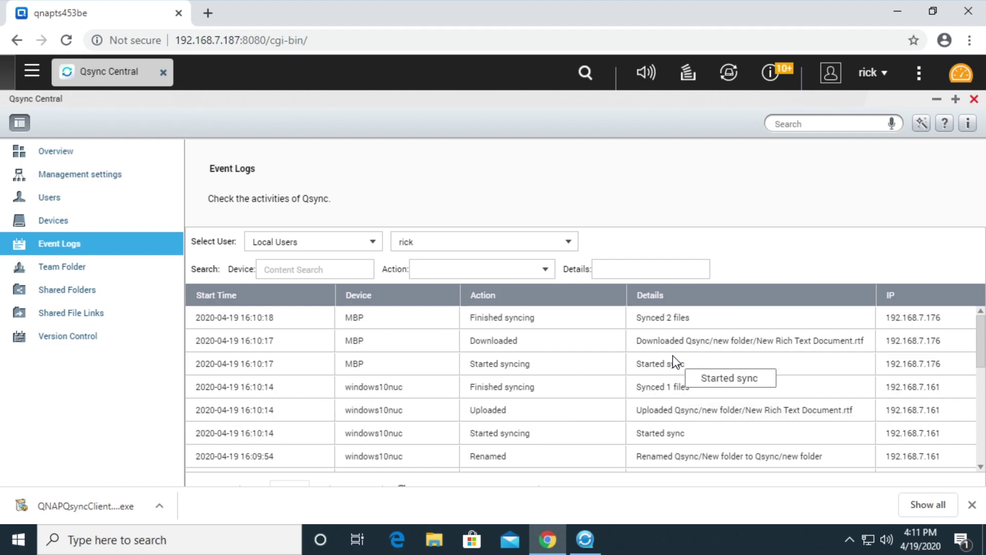
{"action": "left_click", "coordinate": [974, 99]}
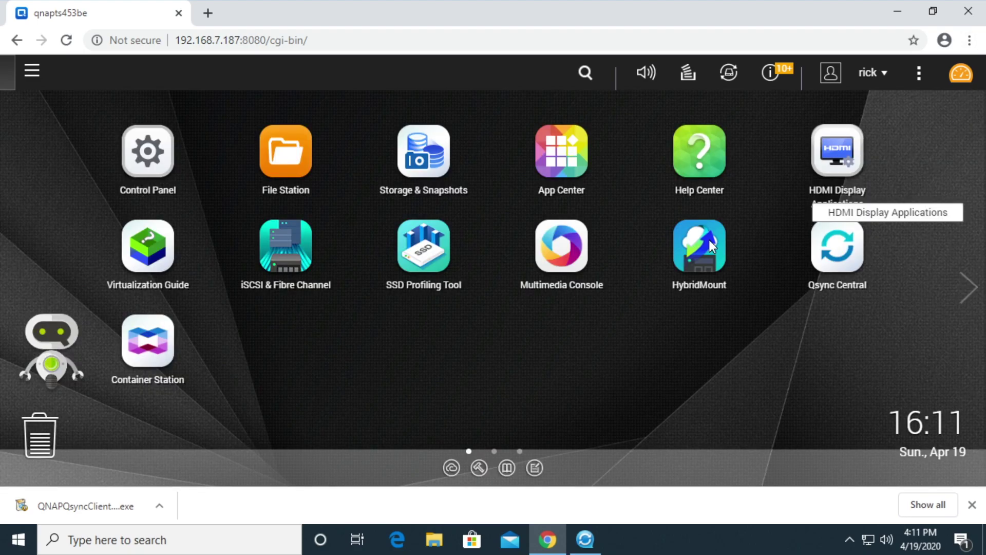
Open File Station maximized and browse DataVol1 > home > Qsync > new folder to find New Rich Text Document.rtf.
{"action": "left_click", "coordinate": [289, 162]}
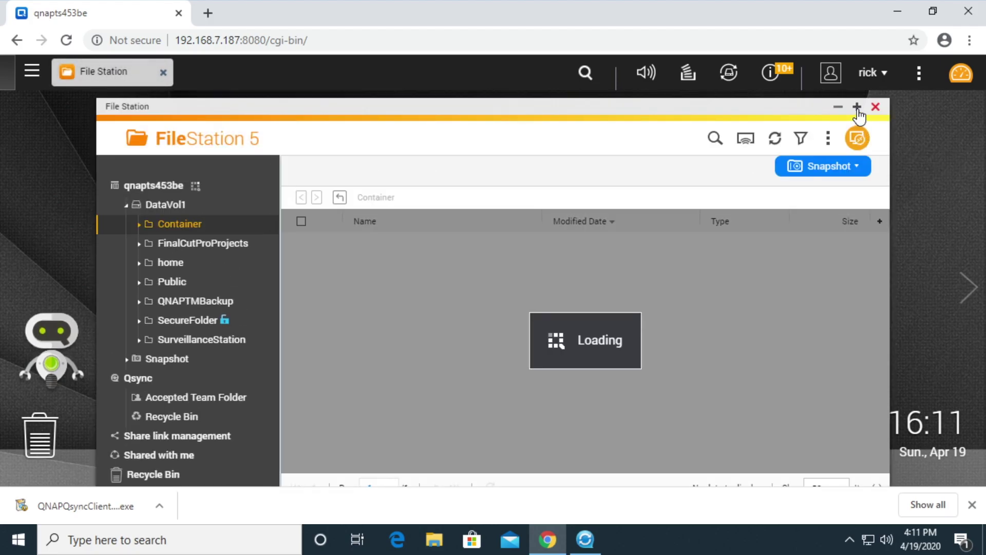
{"action": "left_click", "coordinate": [859, 106]}
{"action": "left_click", "coordinate": [30, 198]}
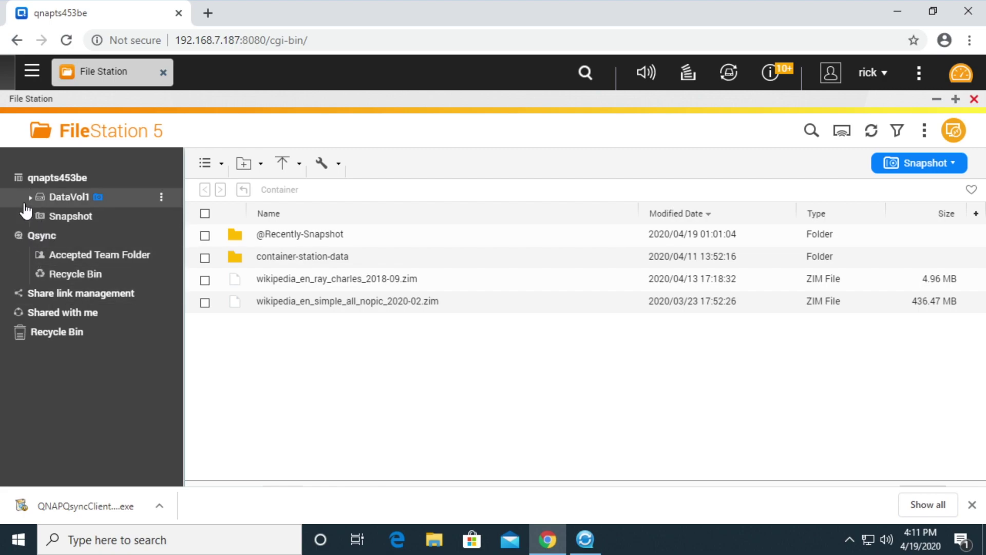
{"action": "left_click", "coordinate": [30, 198]}
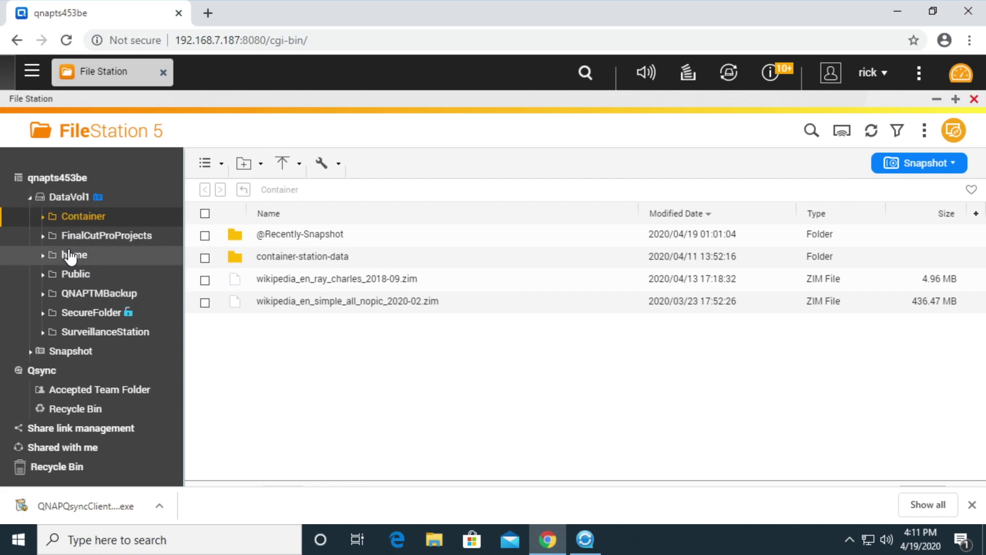
{"action": "left_click", "coordinate": [74, 255]}
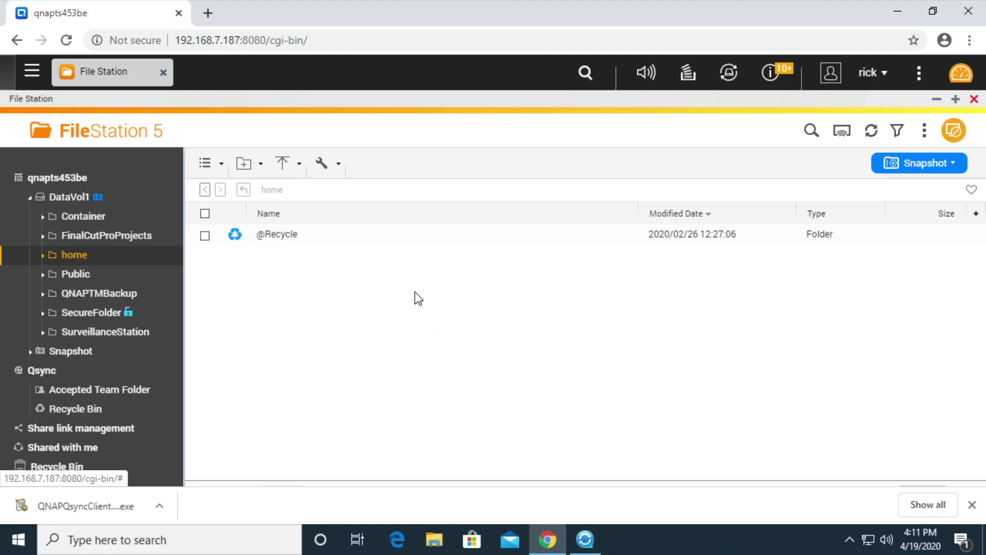
{"action": "left_click", "coordinate": [30, 198]}
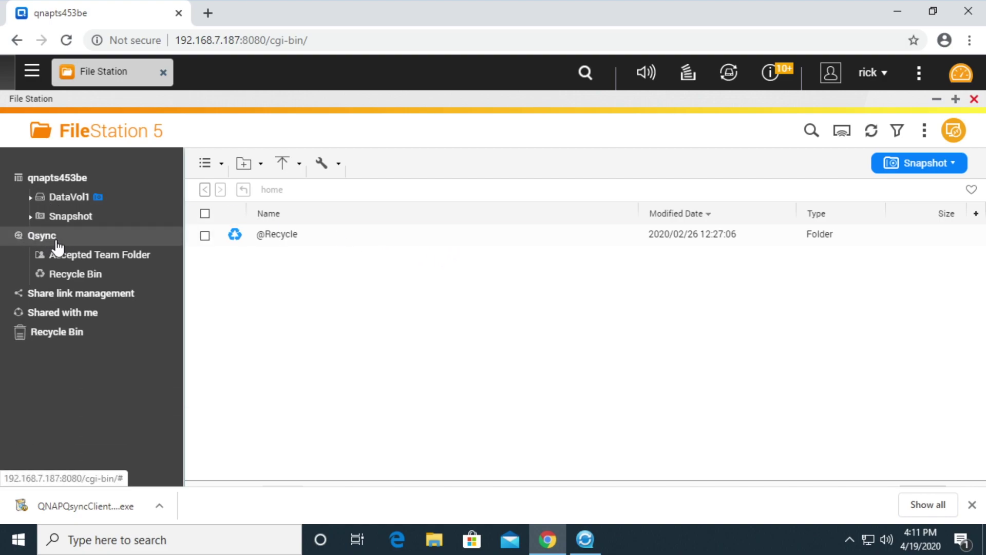
{"action": "left_click", "coordinate": [41, 240]}
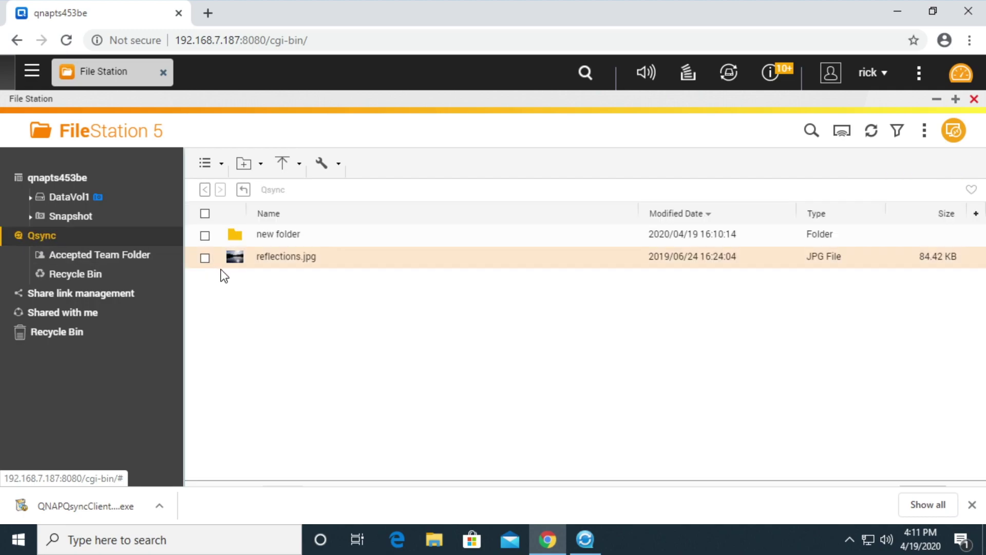
{"action": "left_click", "coordinate": [275, 235]}
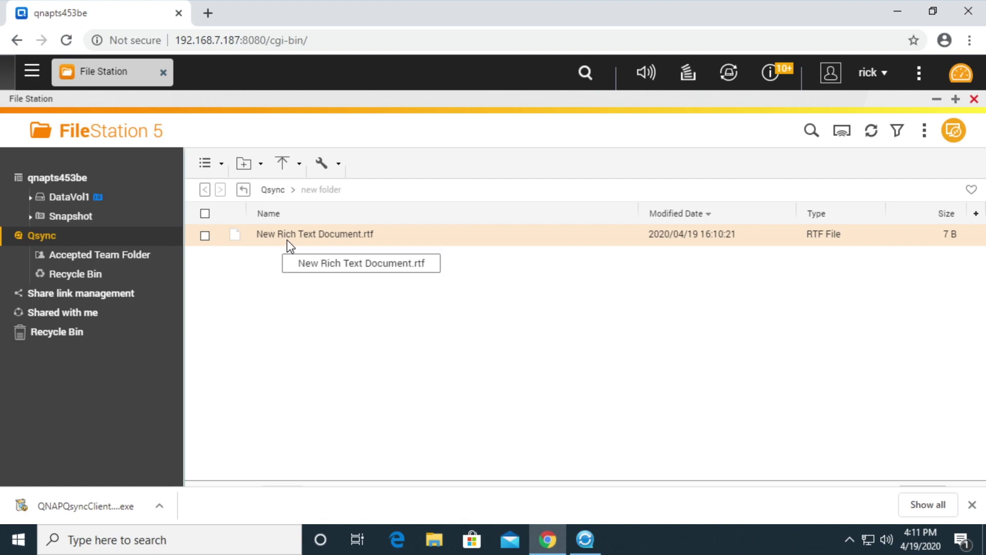